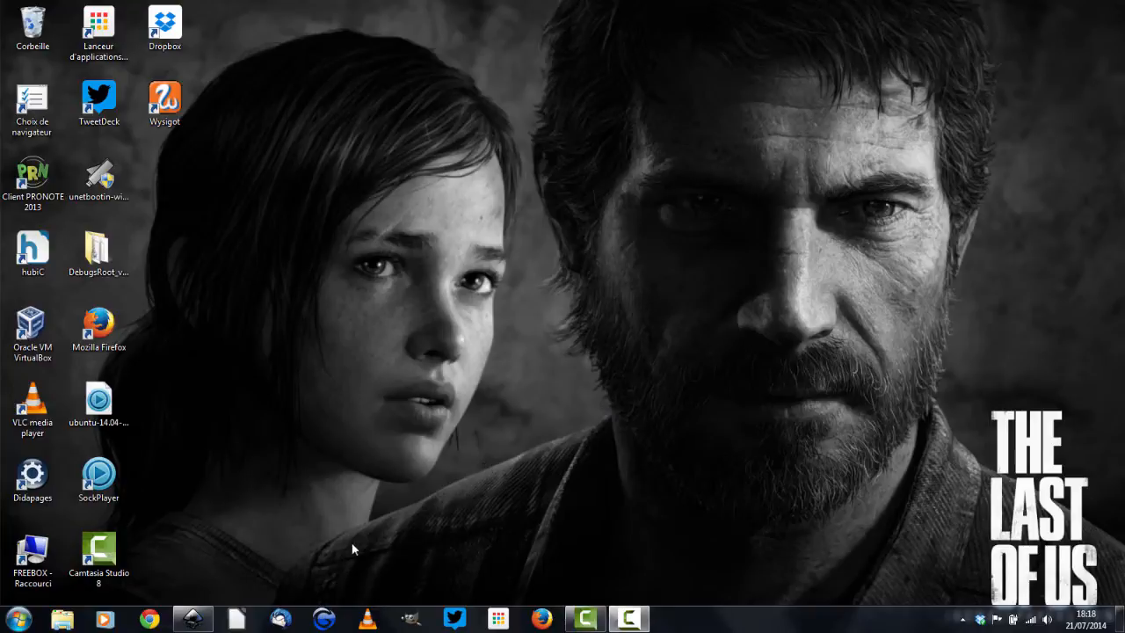
Open Inkscape and write the text TICEMAN on the page with the Text tool
click(202, 622)
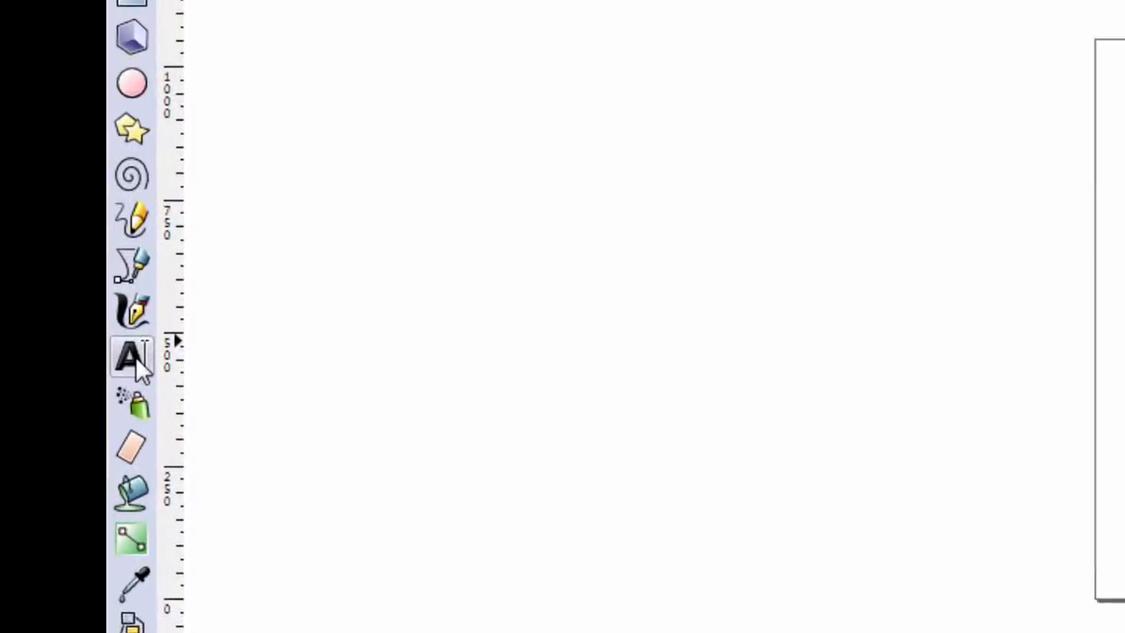
click(180, 374)
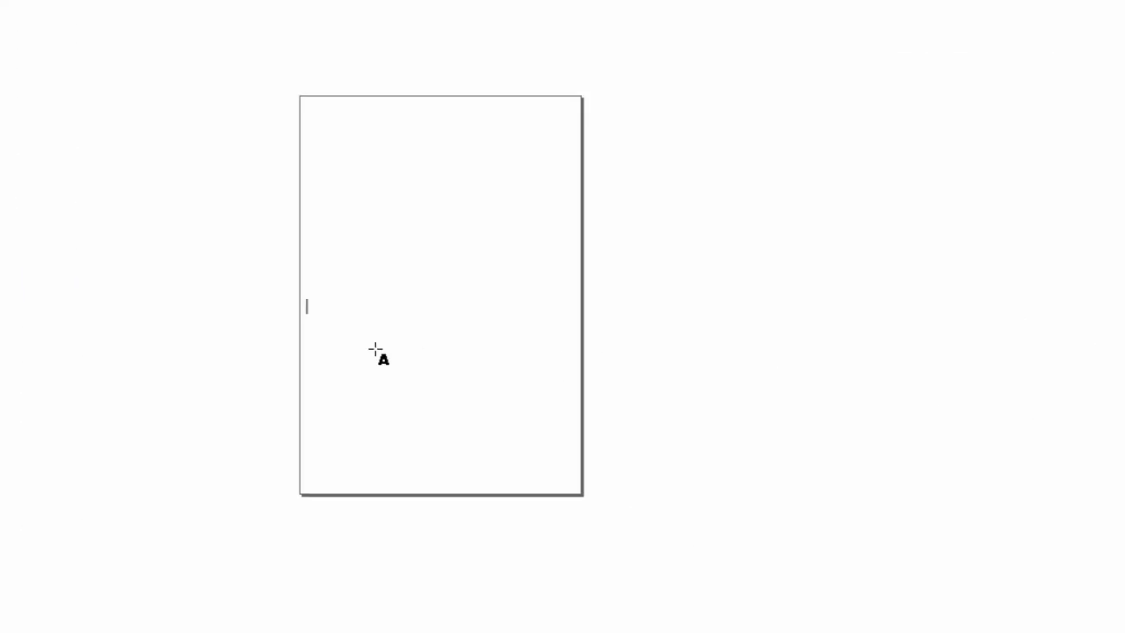
text(iceman)
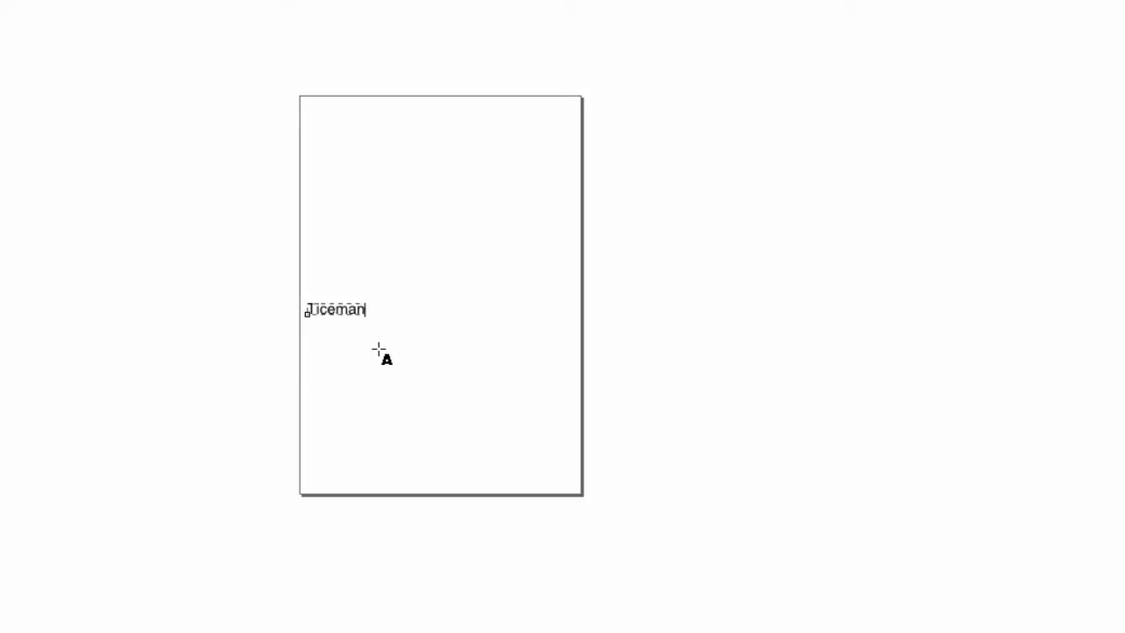
key(BackSpace)
key(BackSpace)
key(BackSpace)
key(BackSpace)
key(BackSpace)
key(BackSpace)
text(TICEMAN)
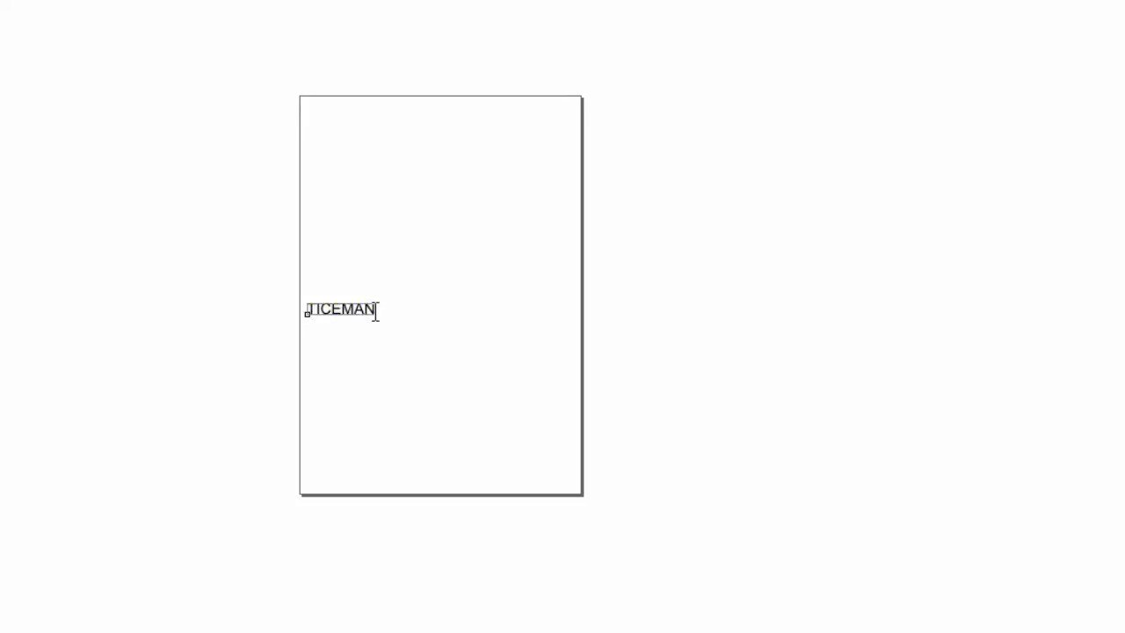
Select the whole text and change its font to Algerian
drag(374, 312, 285, 313)
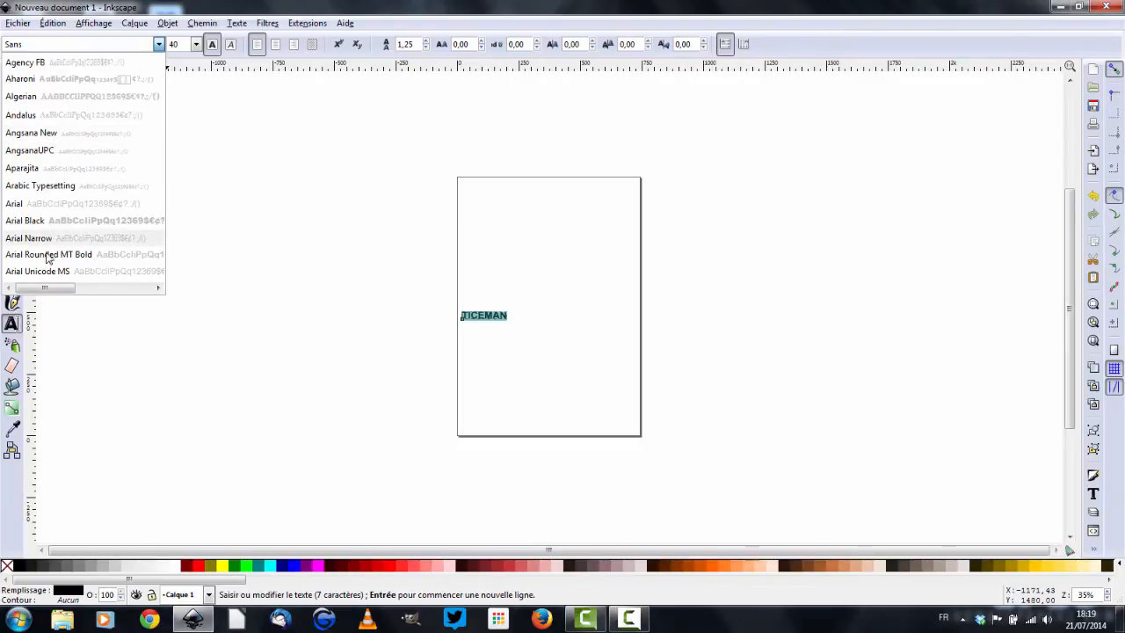
drag(44, 288, 17, 292)
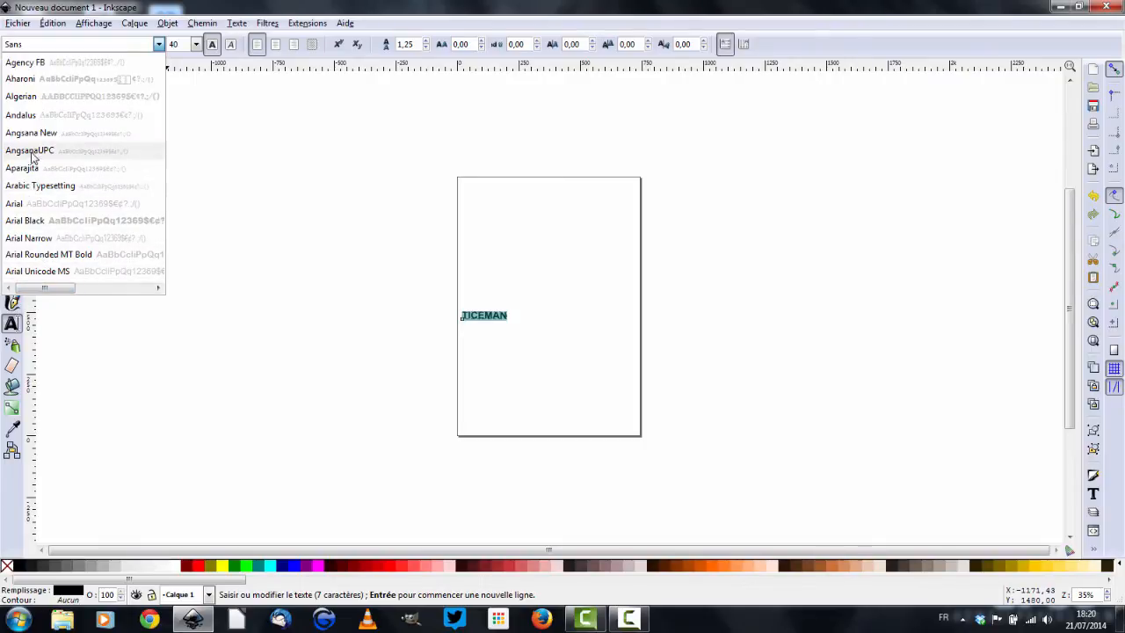
click(27, 100)
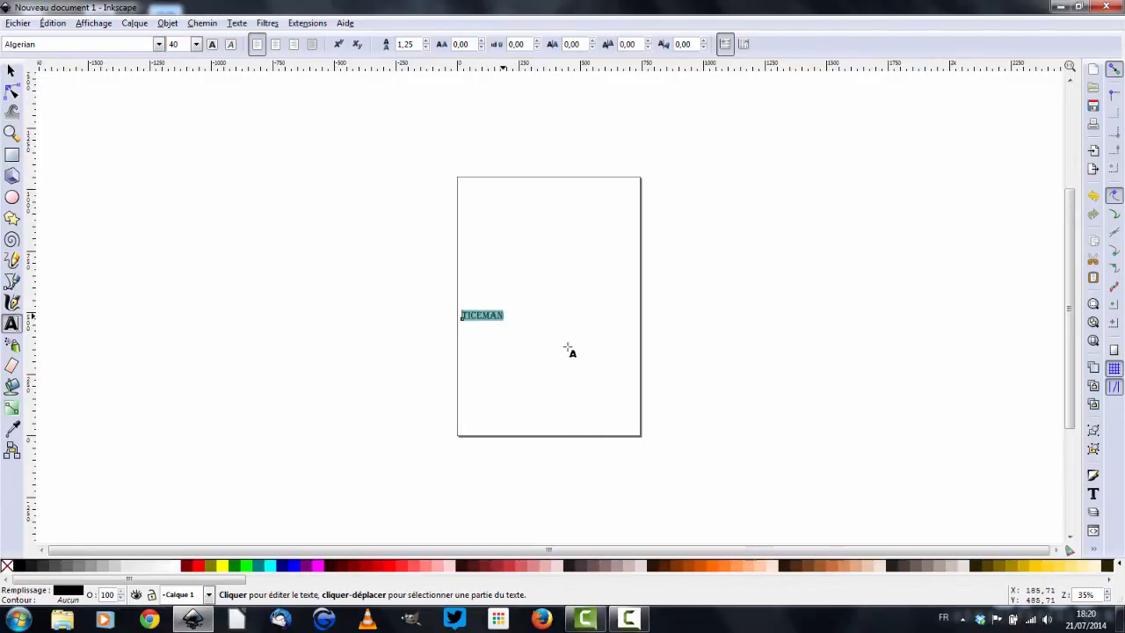
Scale the text up by its corner handle to about 1242 × 465 px
click(12, 70)
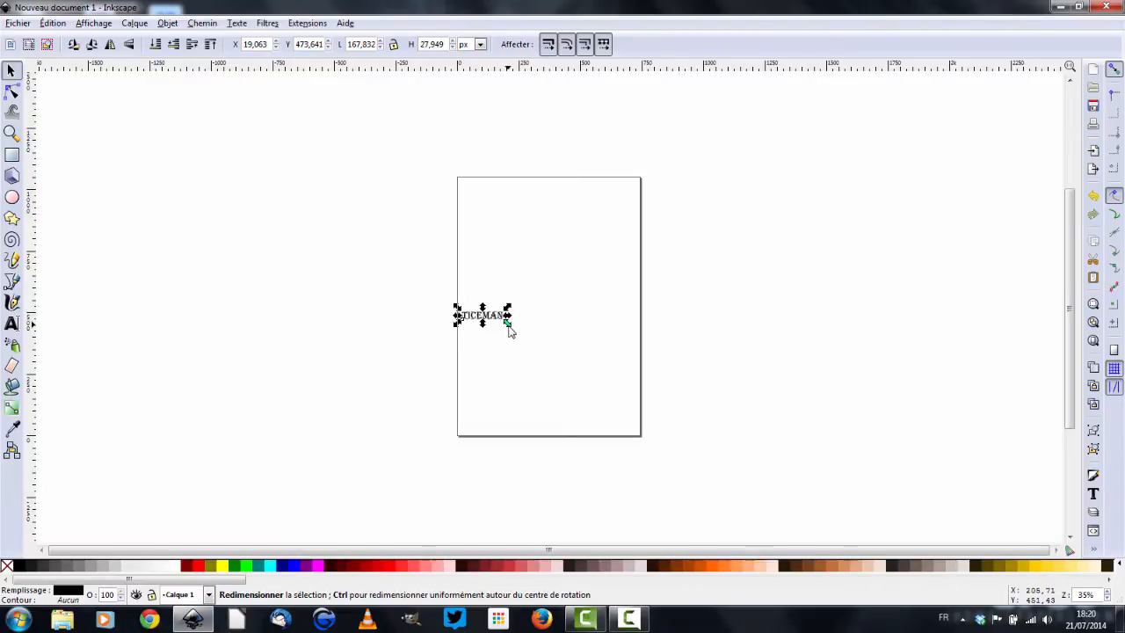
drag(507, 325, 771, 437)
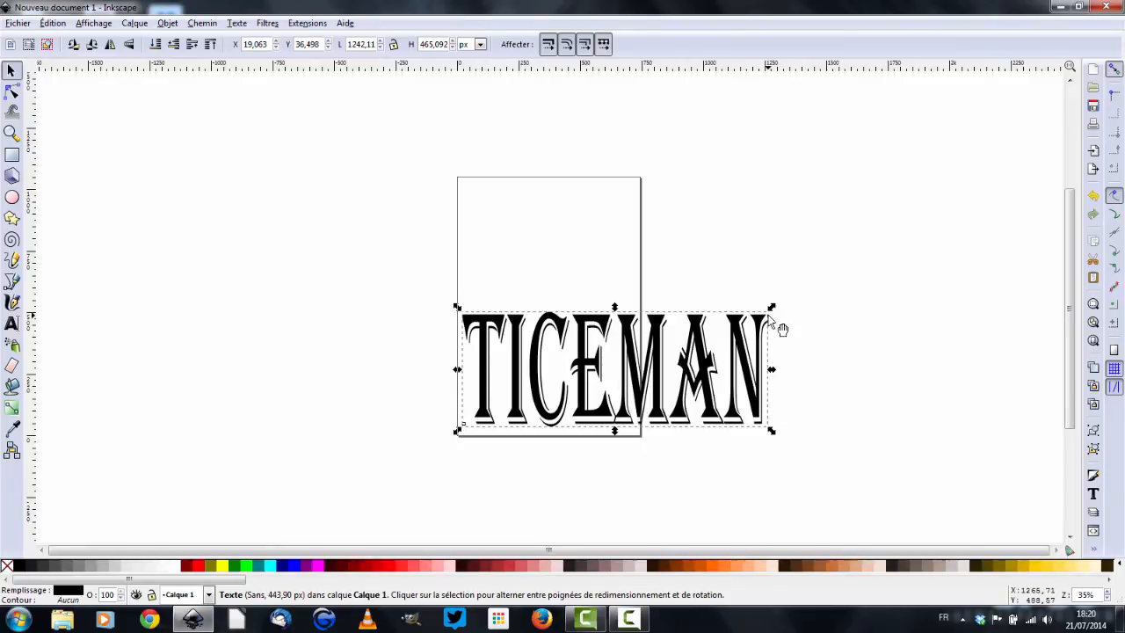
Draw a closed four-sided polygon with the Pen tool above the text, overlapping the top of the page
scroll(719, 334, down, 3)
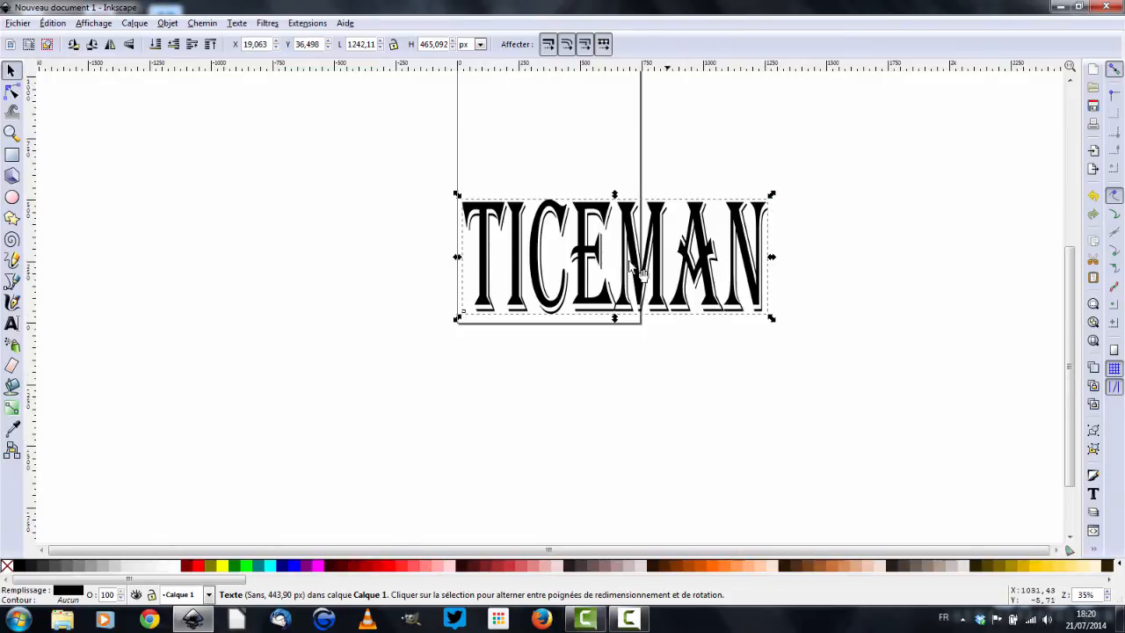
scroll(1069, 301, up, 5)
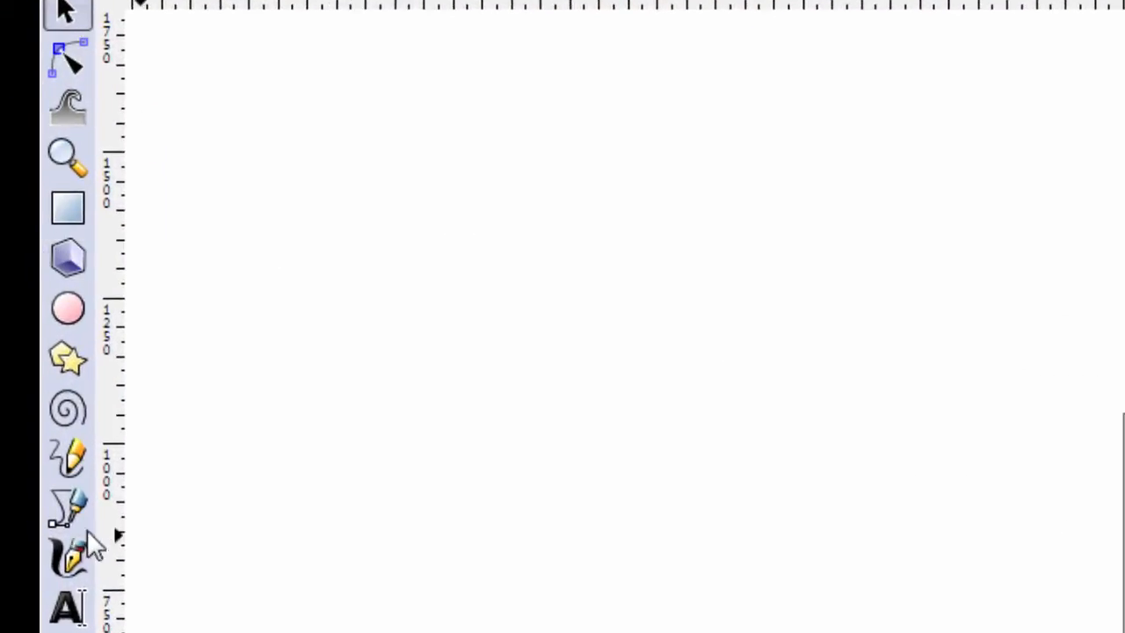
click(67, 511)
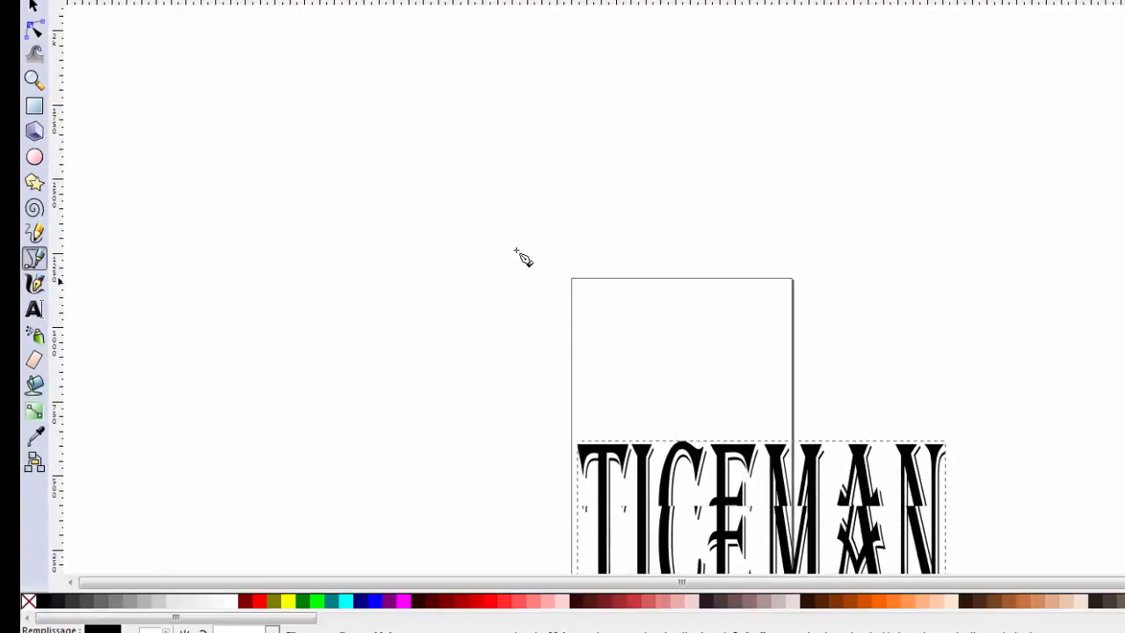
click(514, 303)
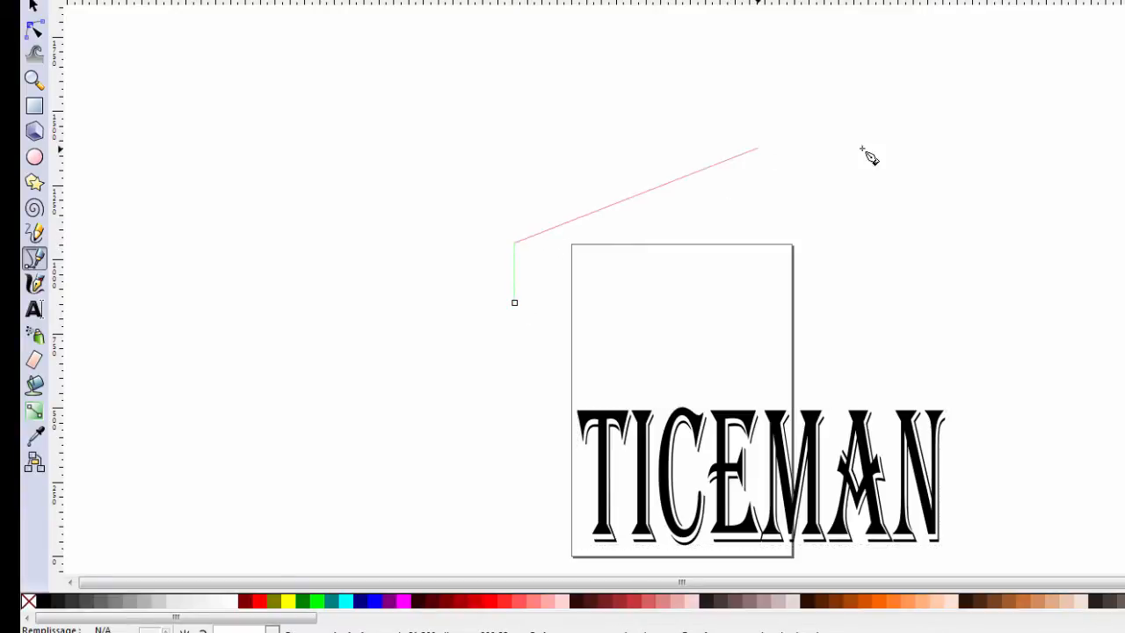
click(999, 125)
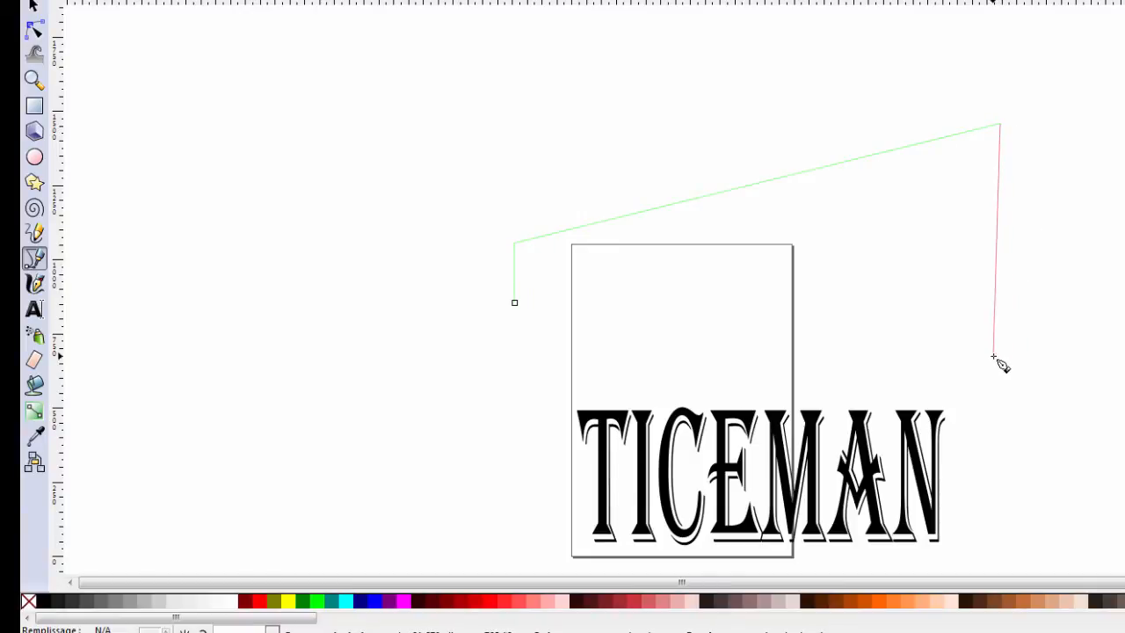
scroll(996, 364, up, 5)
scroll(998, 368, down, 2)
scroll(991, 374, down, 1)
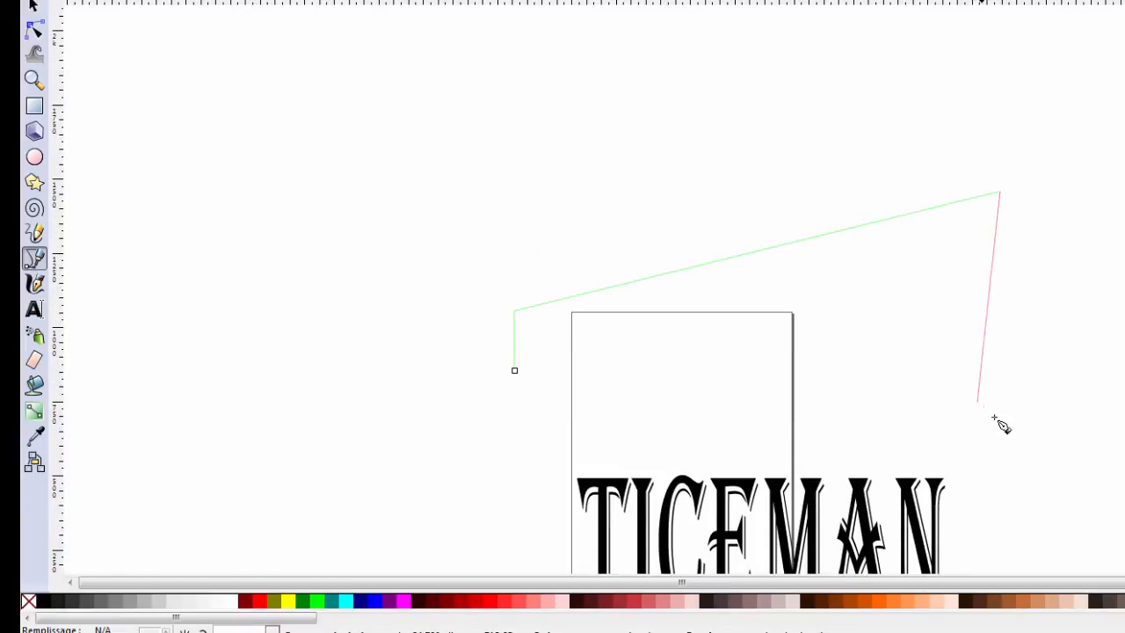
scroll(997, 427, down, 6)
scroll(982, 246, up, 2)
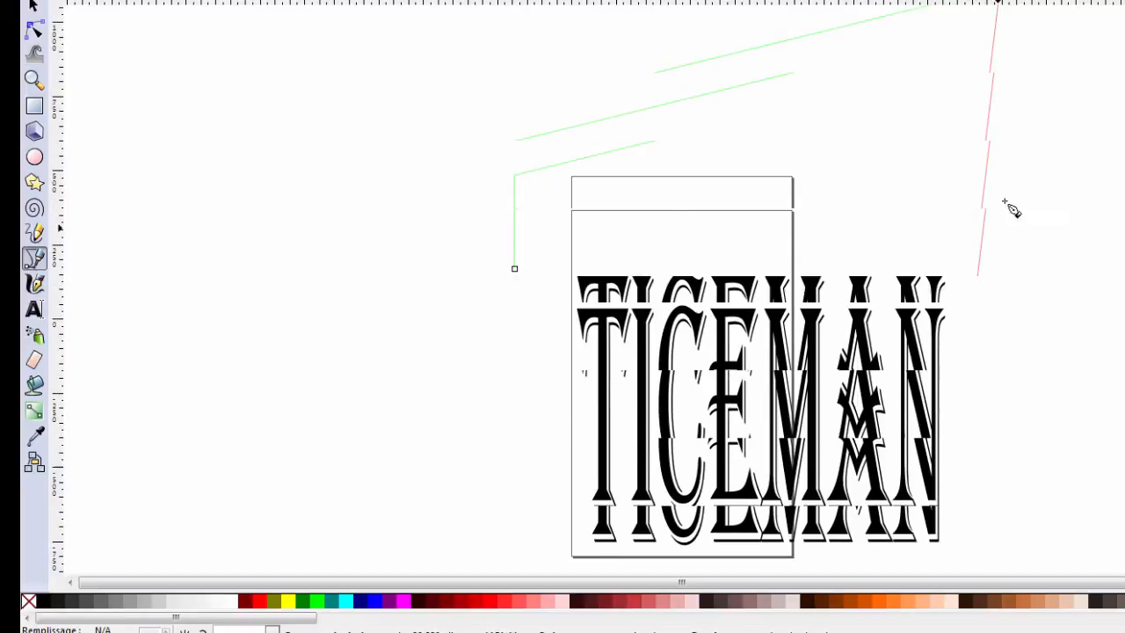
scroll(989, 184, down, 4)
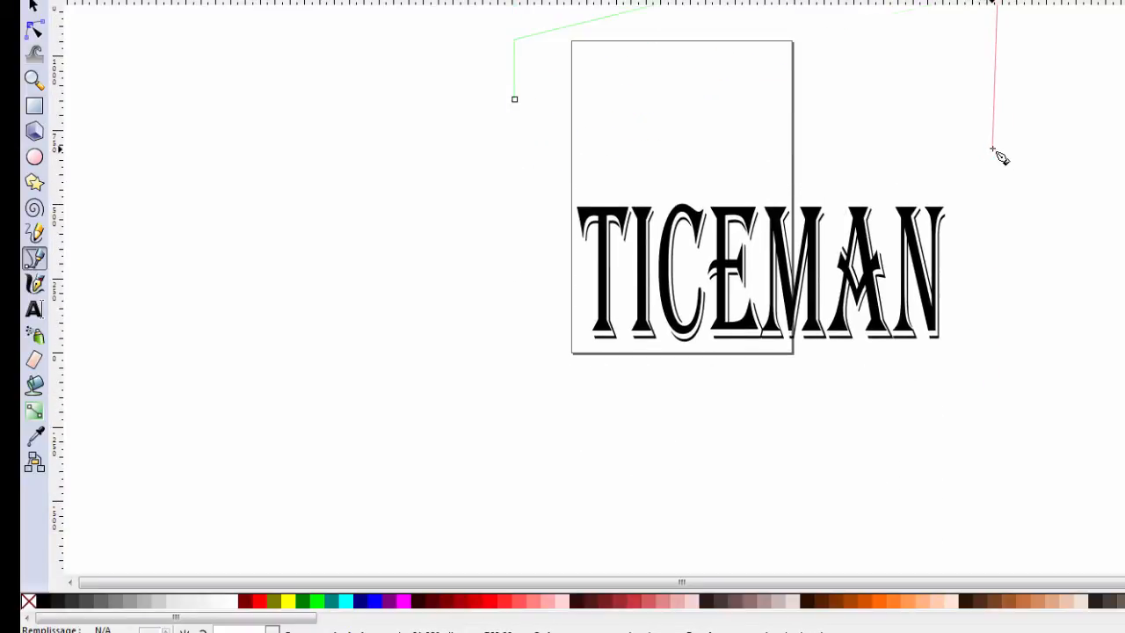
click(993, 147)
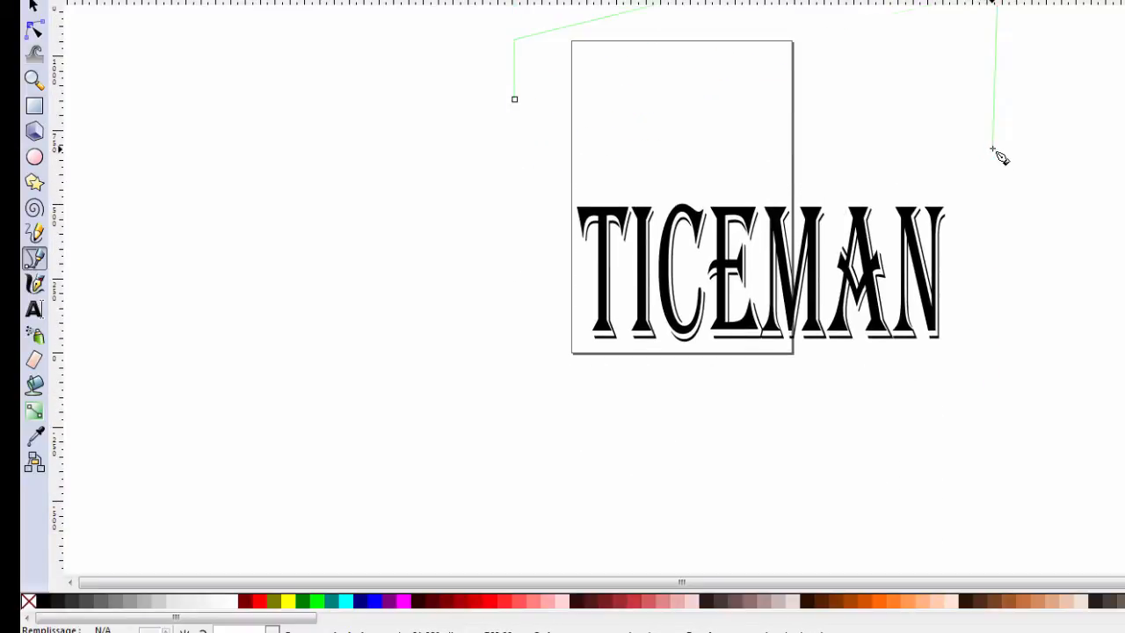
click(515, 101)
Convert the selected text and polygon to paths with Object to Path
scroll(888, 216, down, 1)
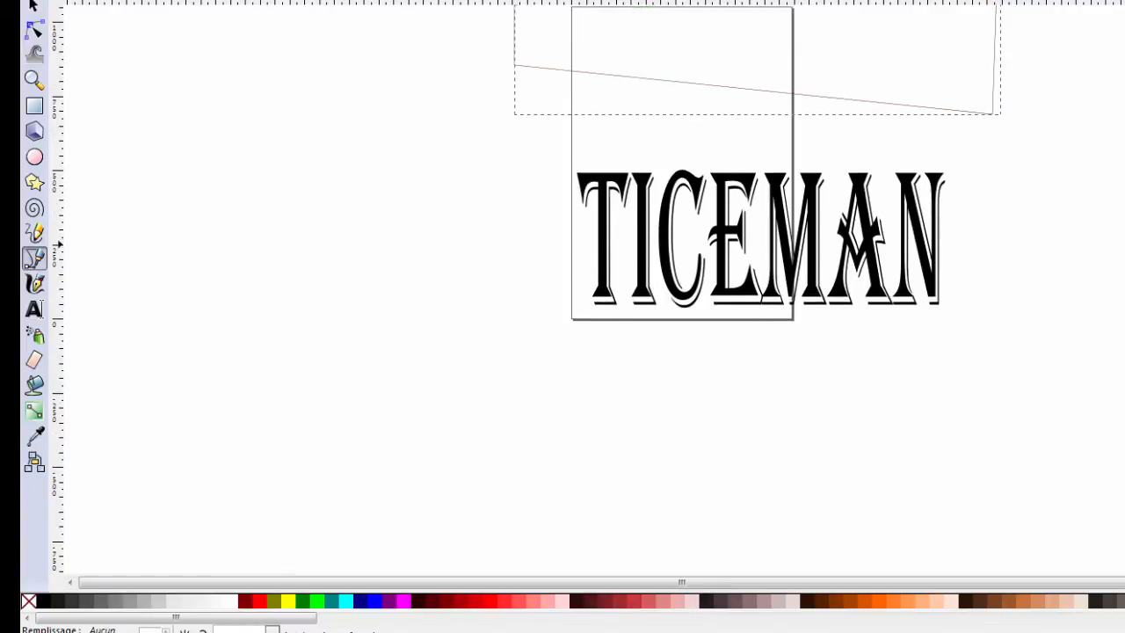
scroll(879, 405, up, 5)
scroll(756, 290, down, 8)
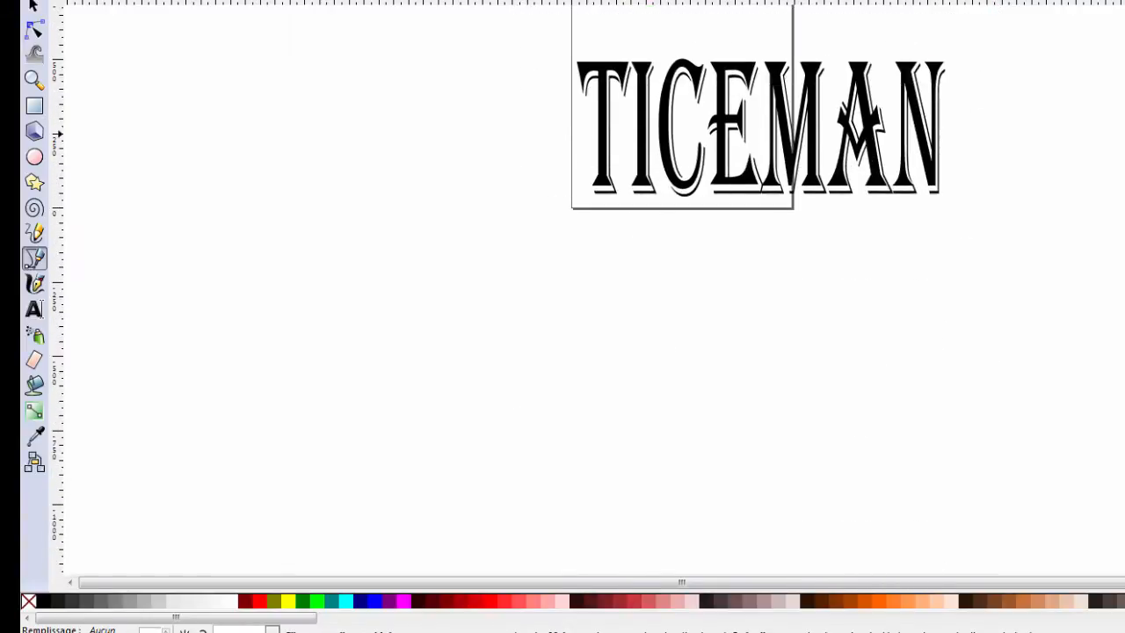
scroll(756, 290, up, 14)
scroll(756, 290, down, 10)
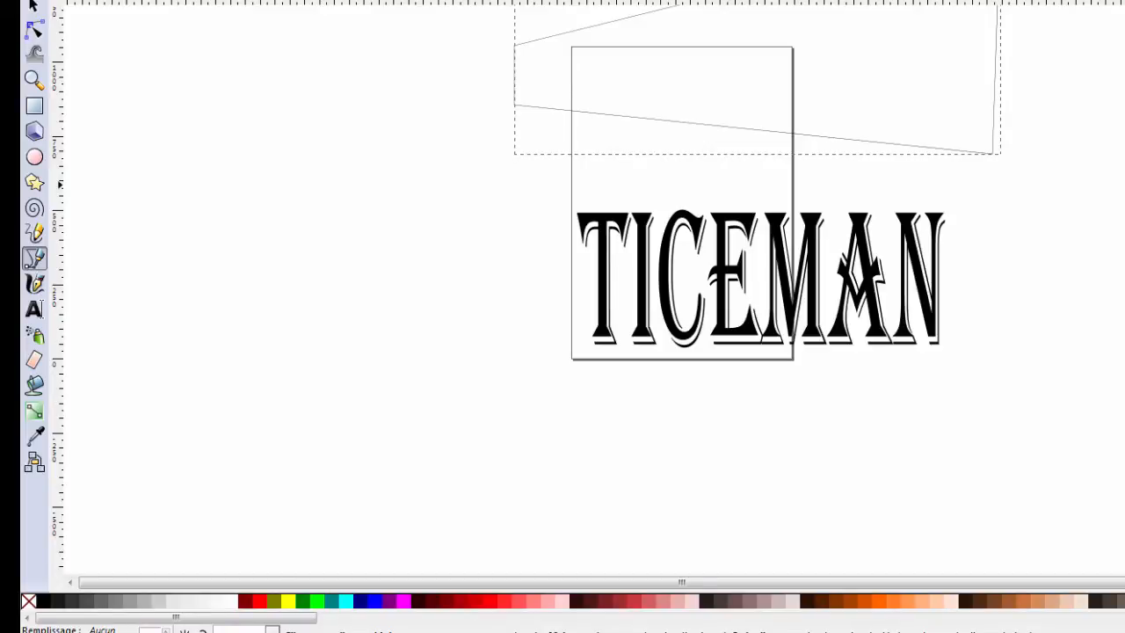
scroll(756, 290, up, 5)
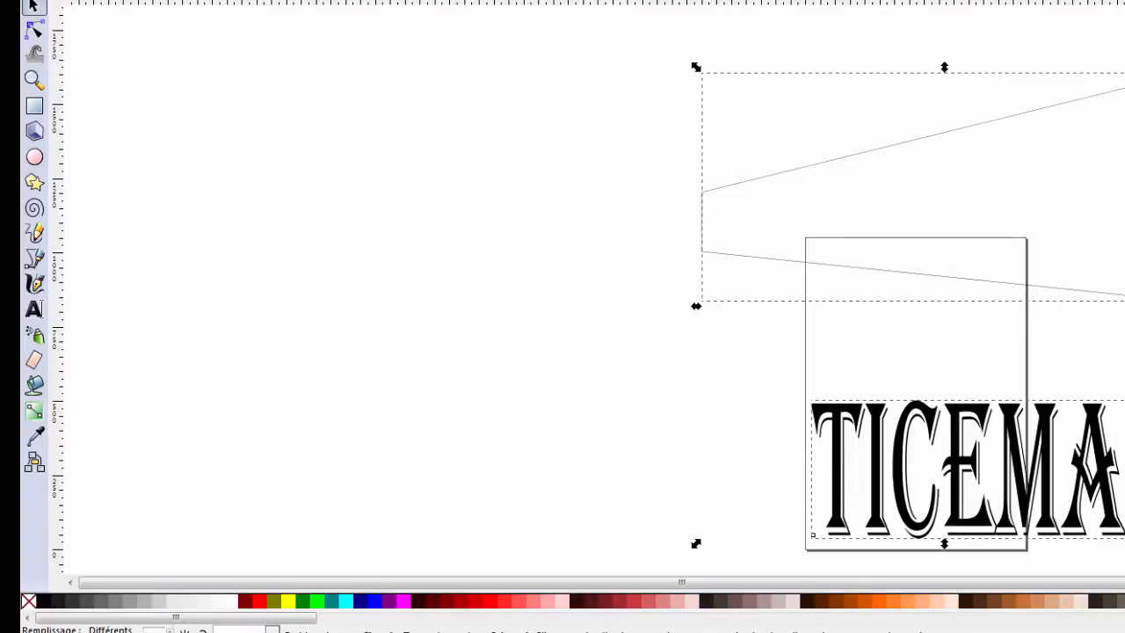
scroll(589, 290, down, 1)
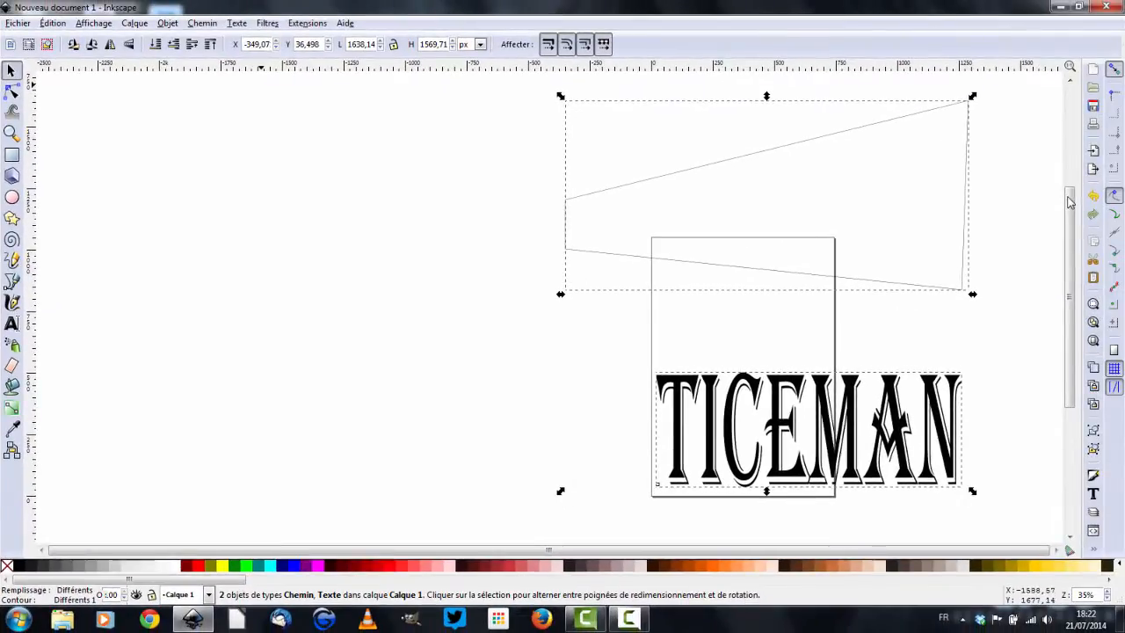
key(alt+c)
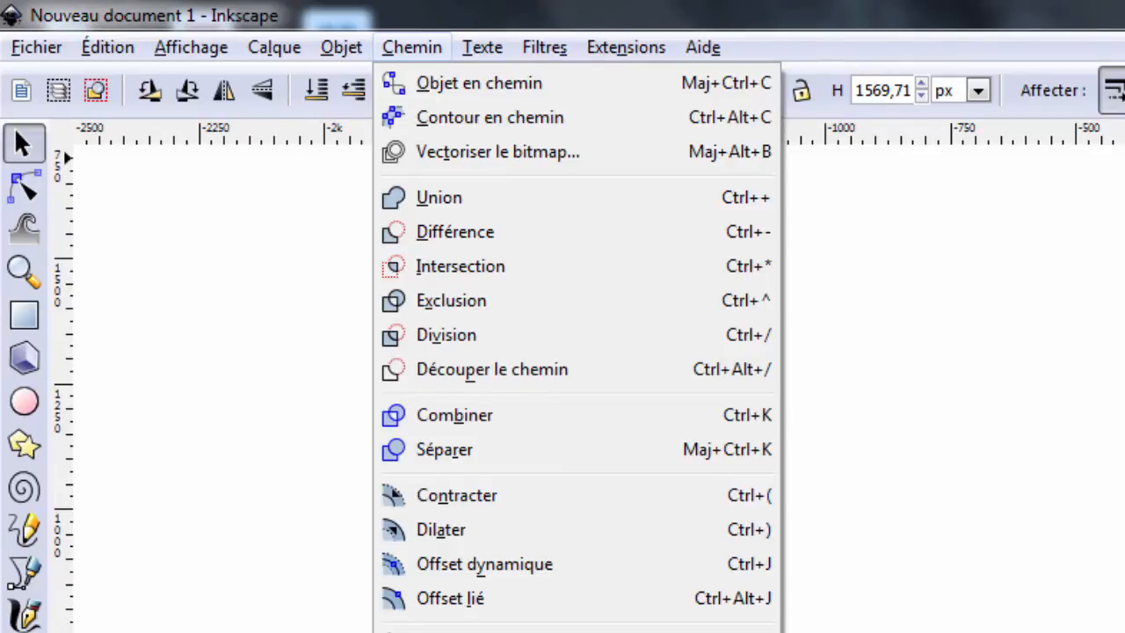
key(Down)
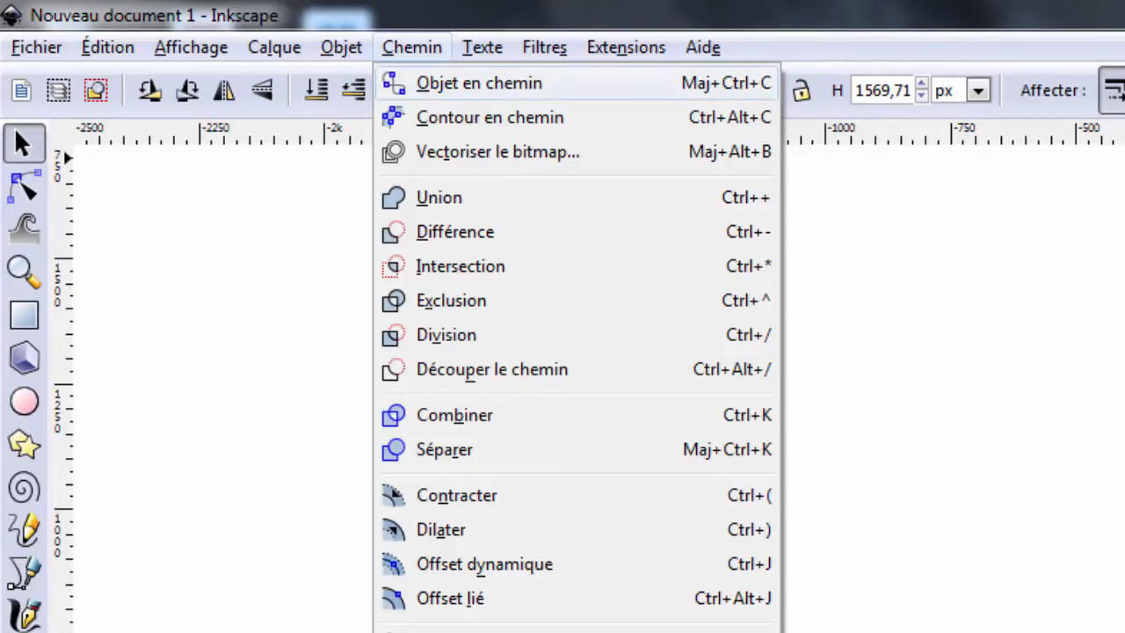
click(429, 84)
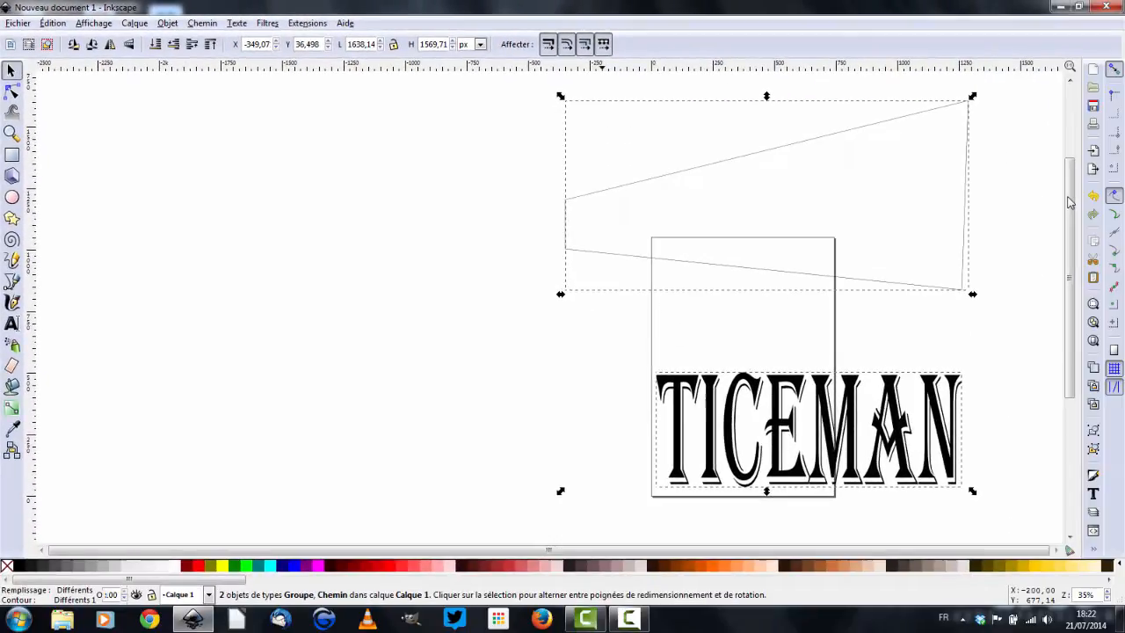
Select the converted text group and ungroup it into separate letter paths
click(602, 336)
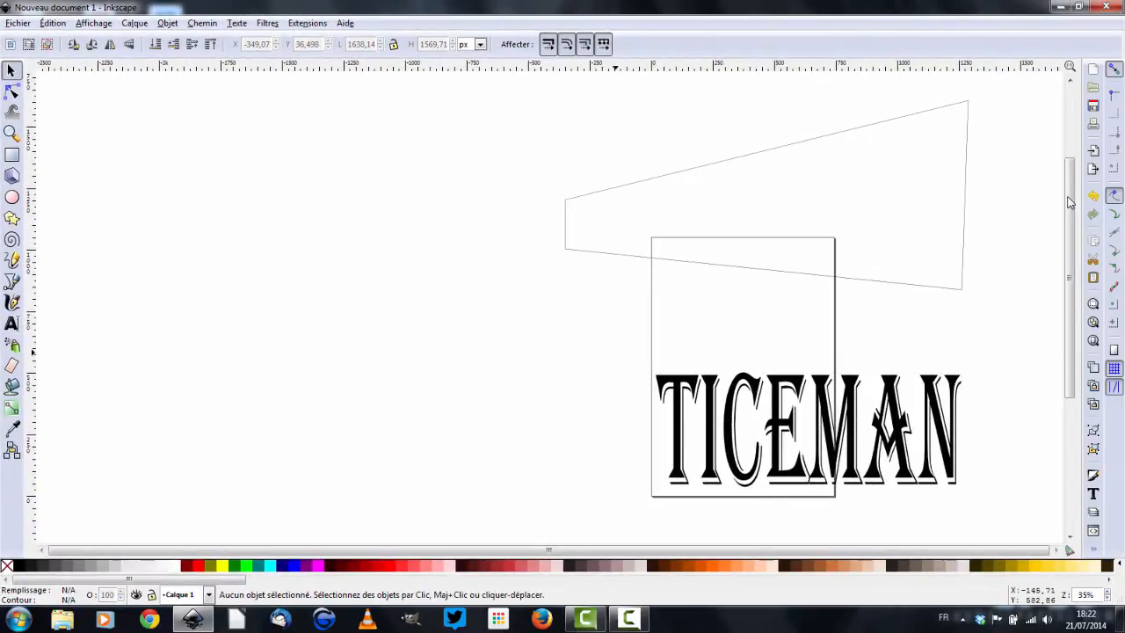
drag(615, 353, 996, 493)
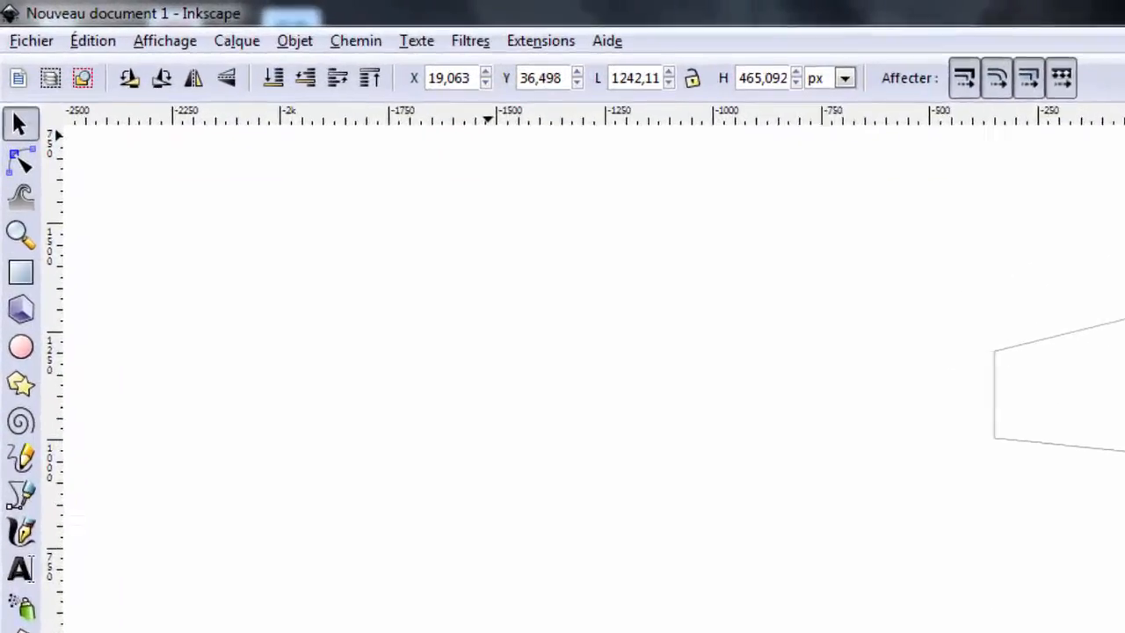
click(380, 52)
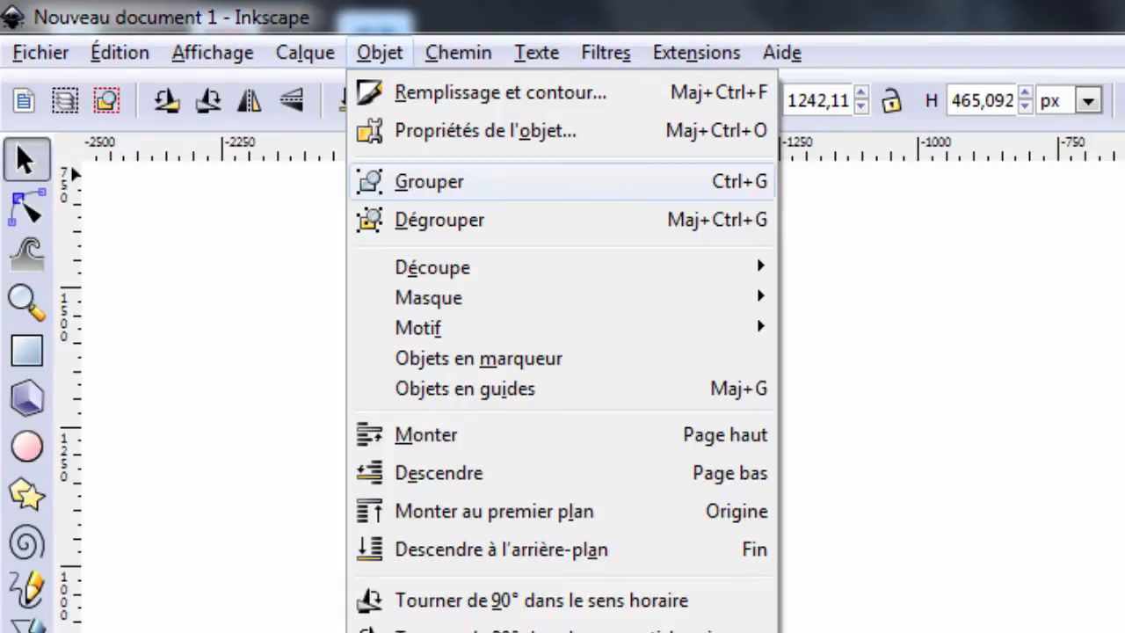
click(440, 219)
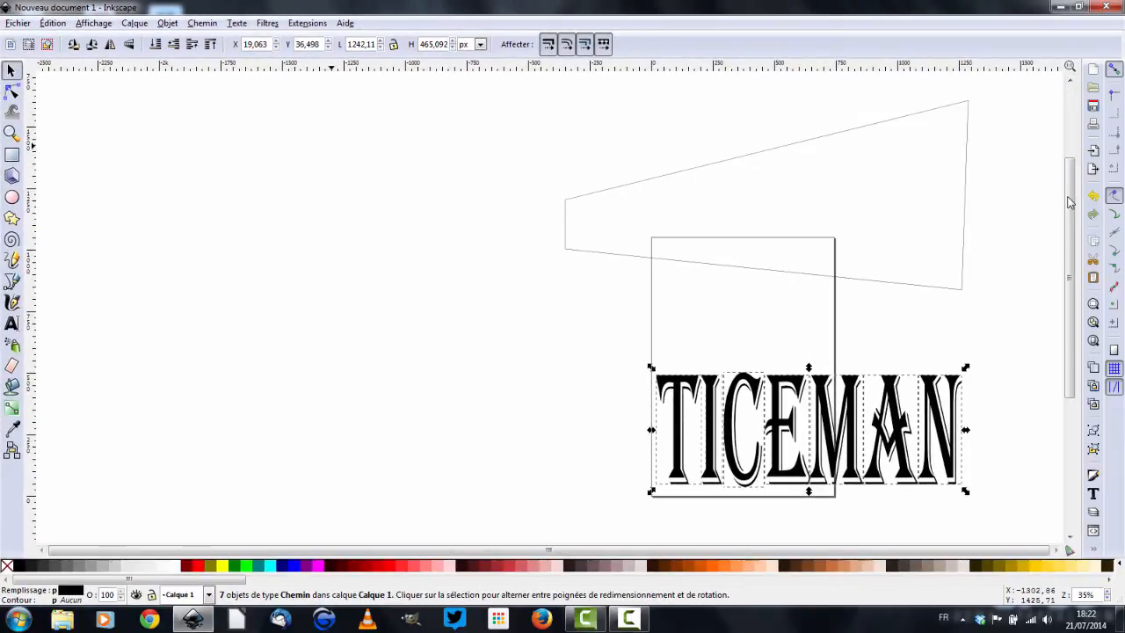
Select all the letter paths and merge them into one path with Union
click(618, 339)
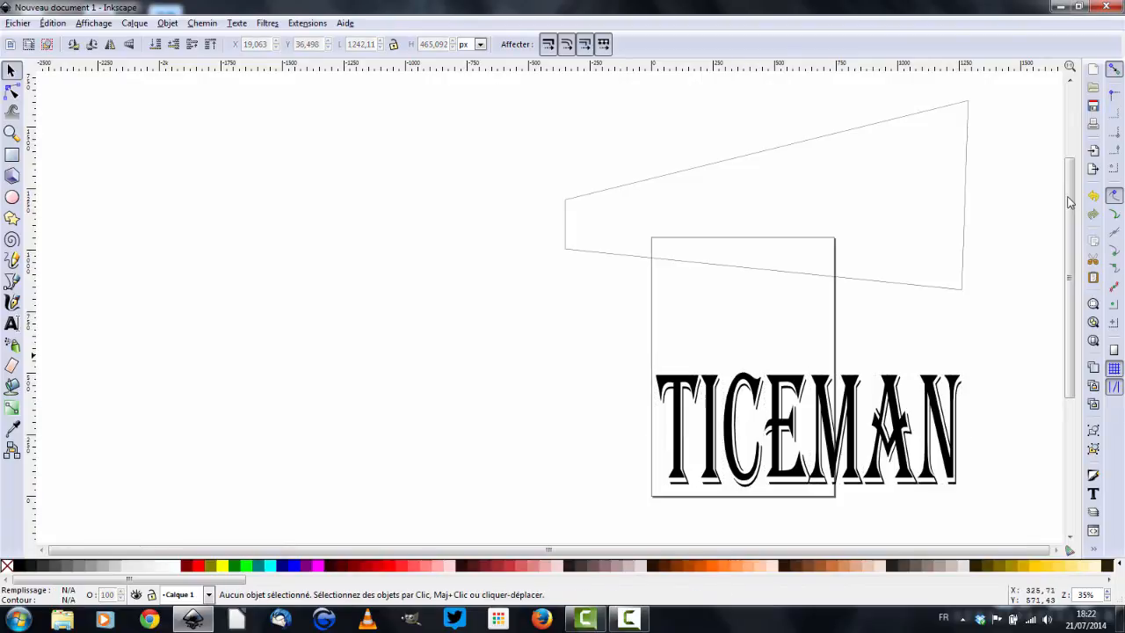
drag(620, 351, 1000, 510)
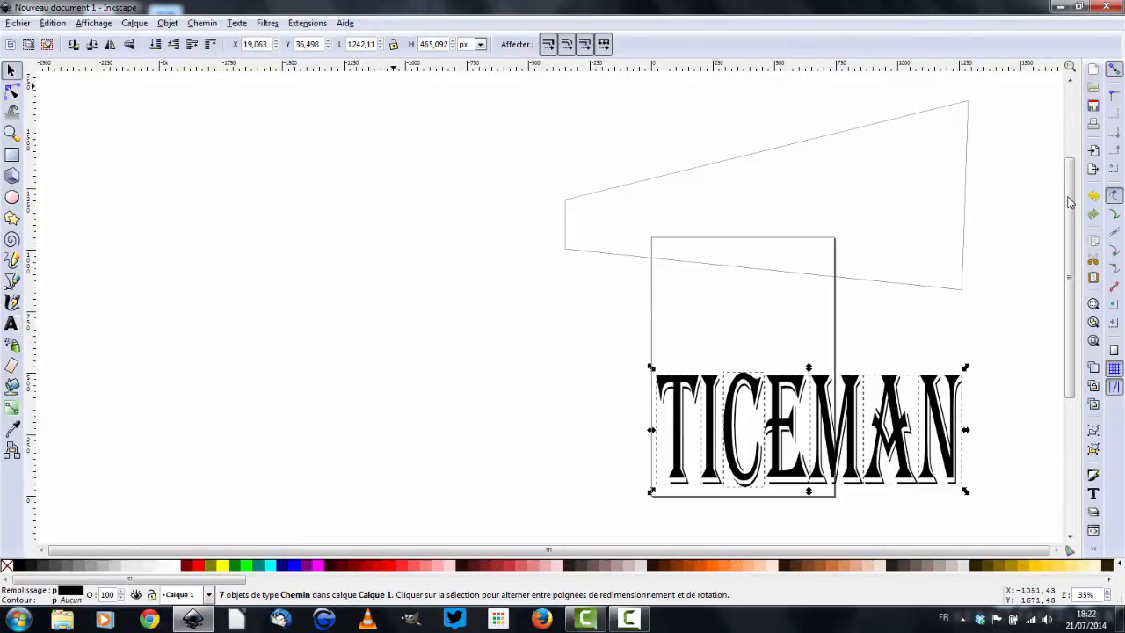
click(202, 23)
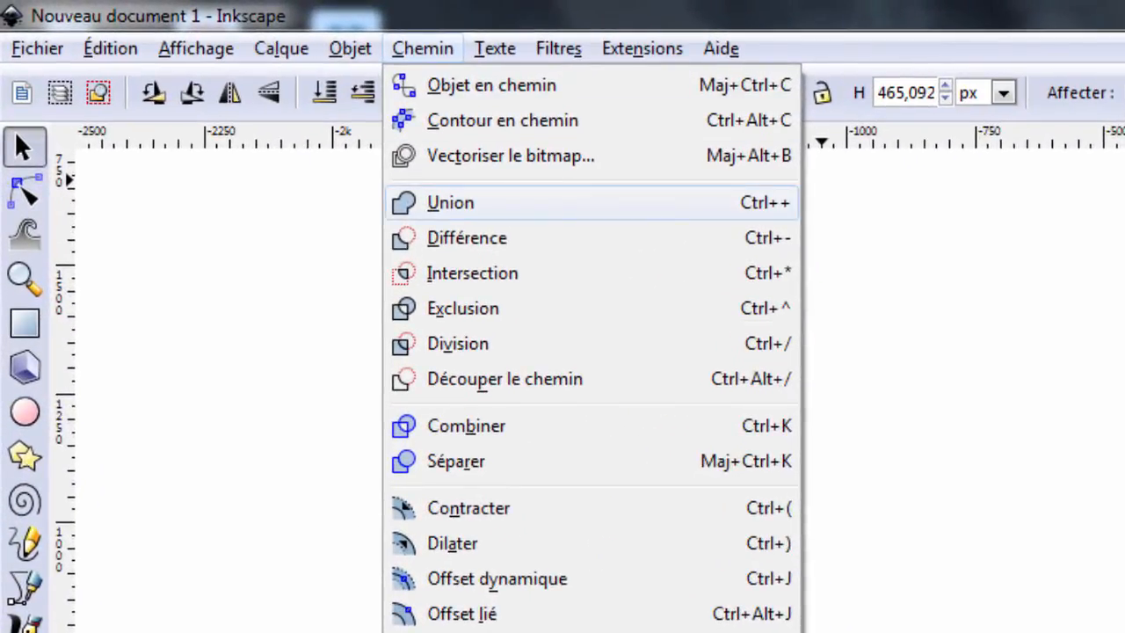
click(450, 202)
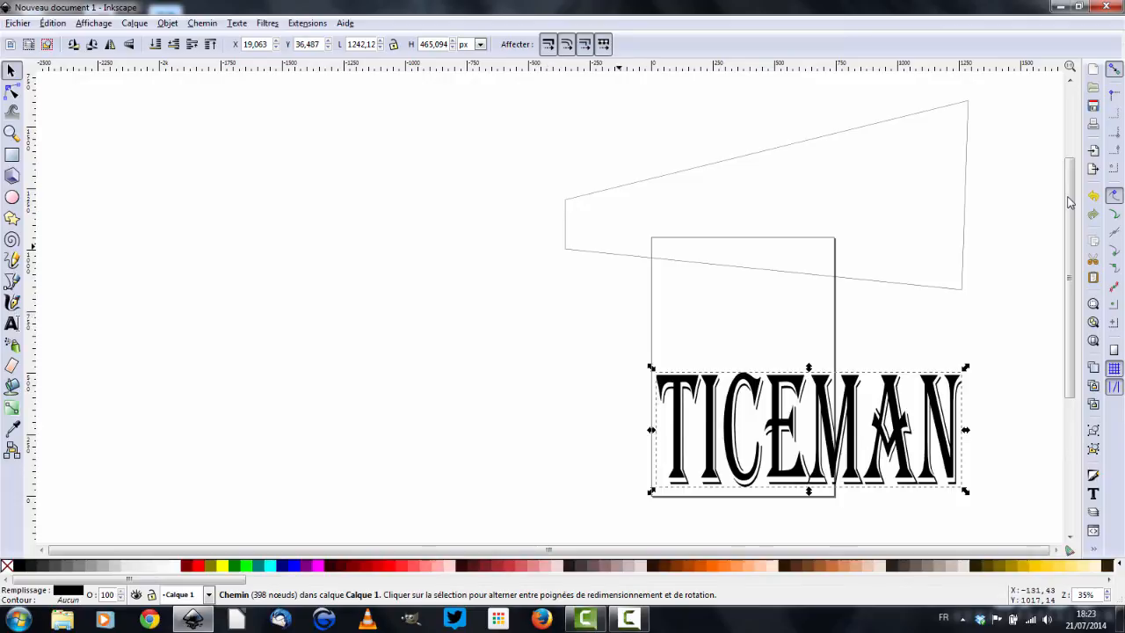
Try to apply the Perspective path extension to the text using the polygon
key(Escape)
shift+click(636, 256)
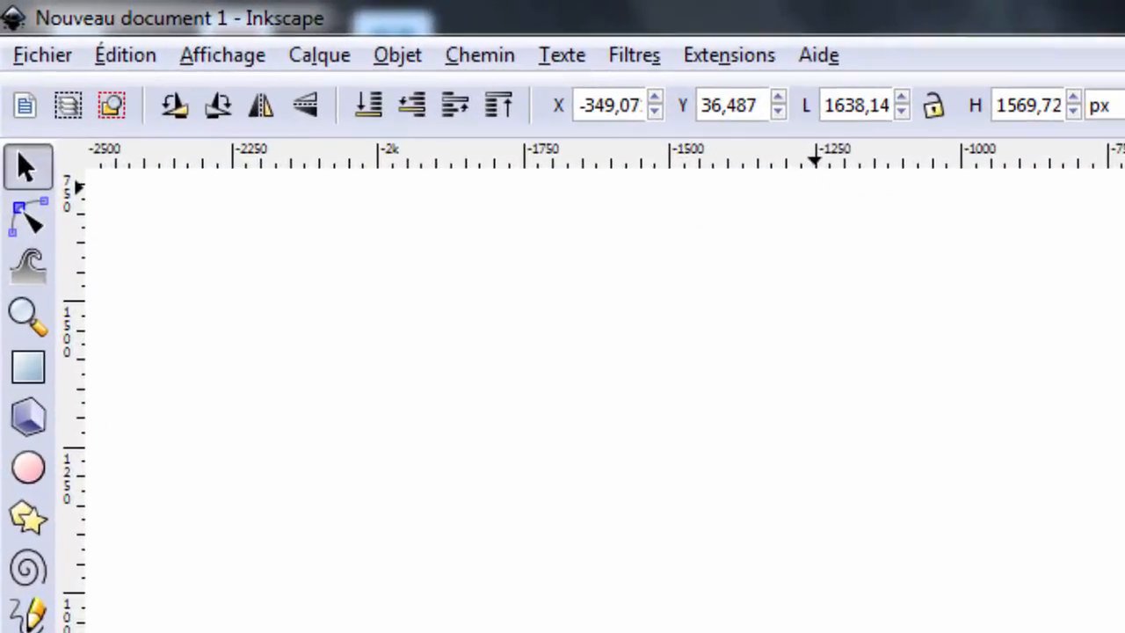
click(306, 23)
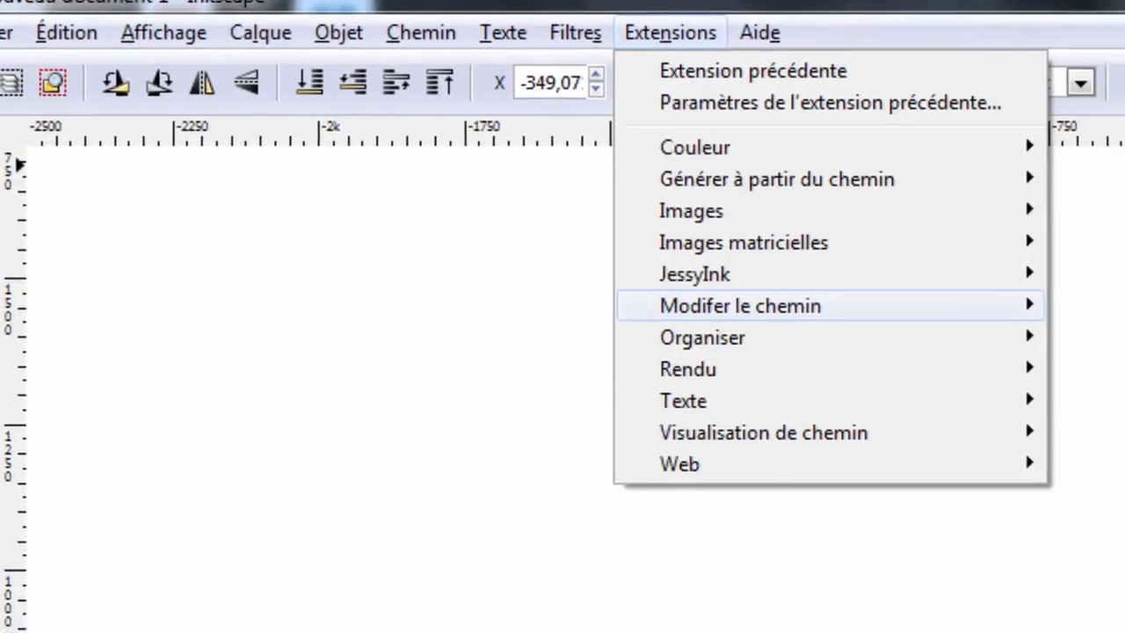
mouse_move(799, 328)
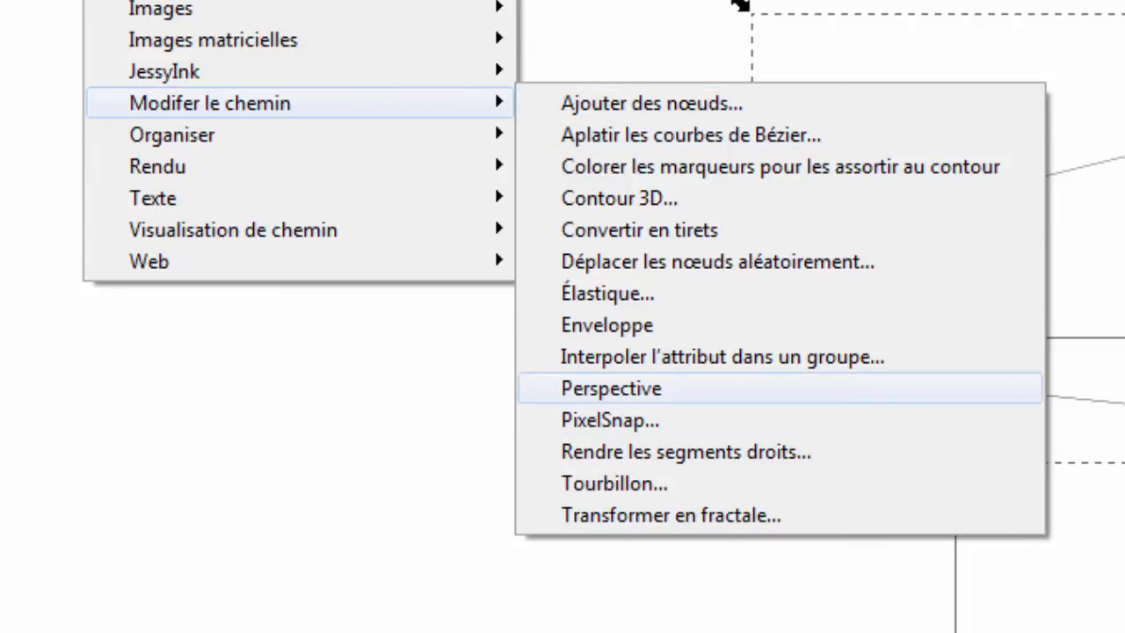
key(Return)
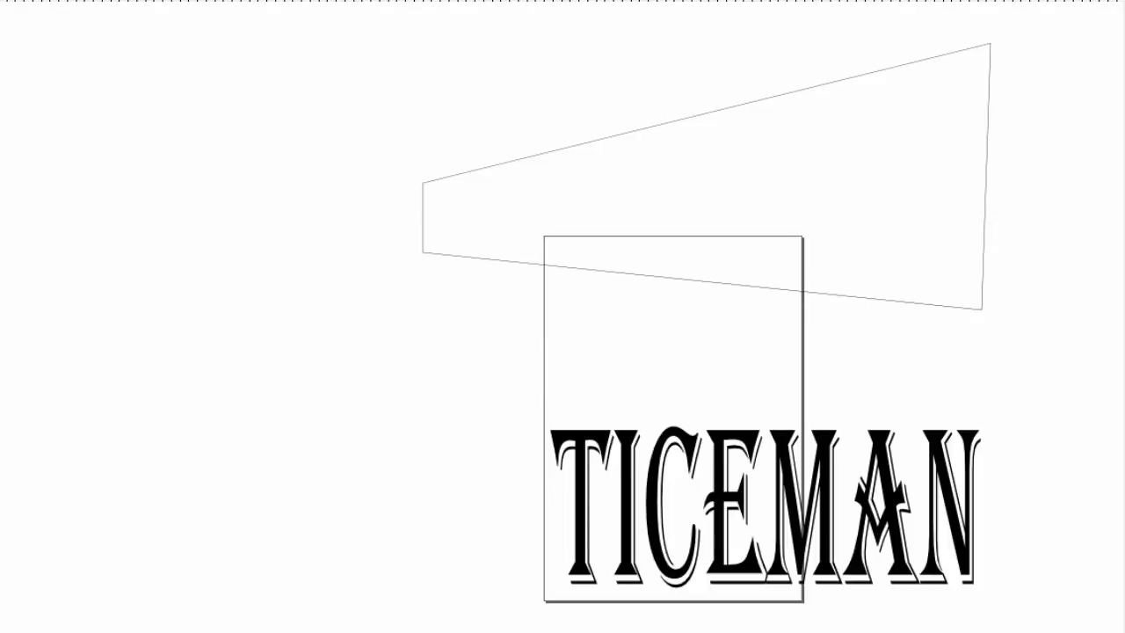
Reshape the polygon by moving its corner nodes into a tapered shape, tall at the left and narrowing to the right
click(703, 281)
drag(423, 183, 425, 53)
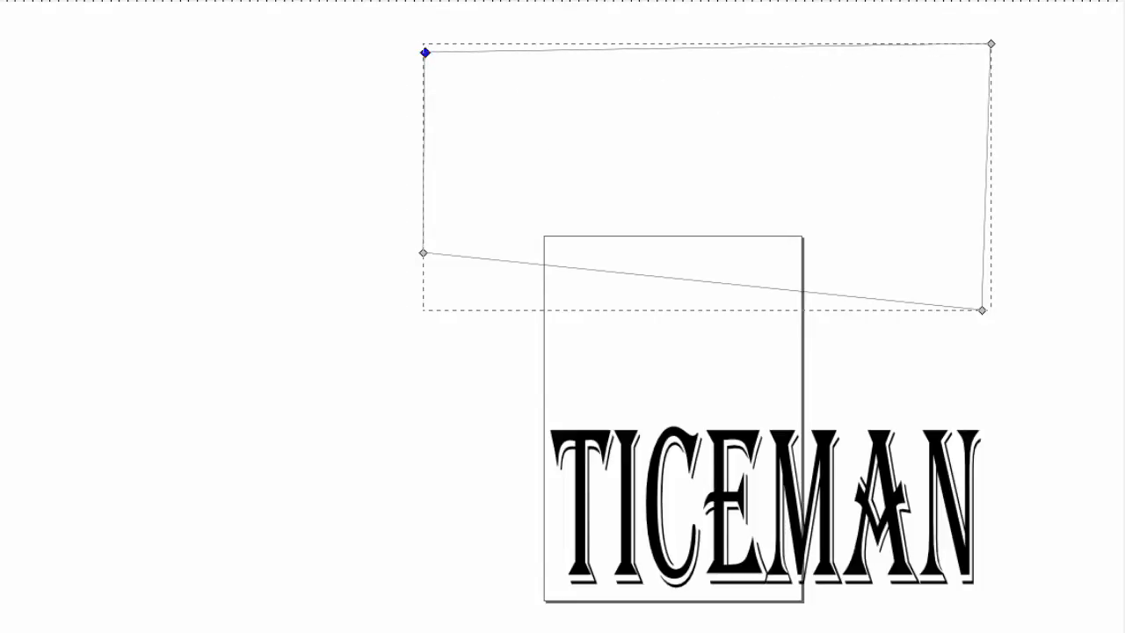
drag(423, 254, 432, 386)
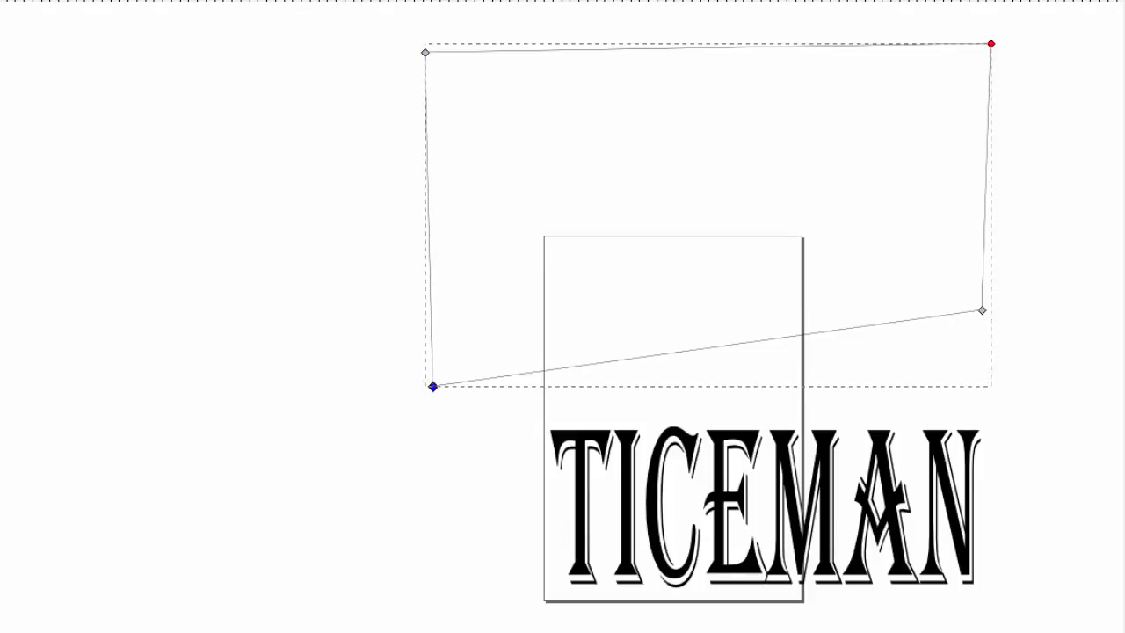
drag(991, 43, 945, 147)
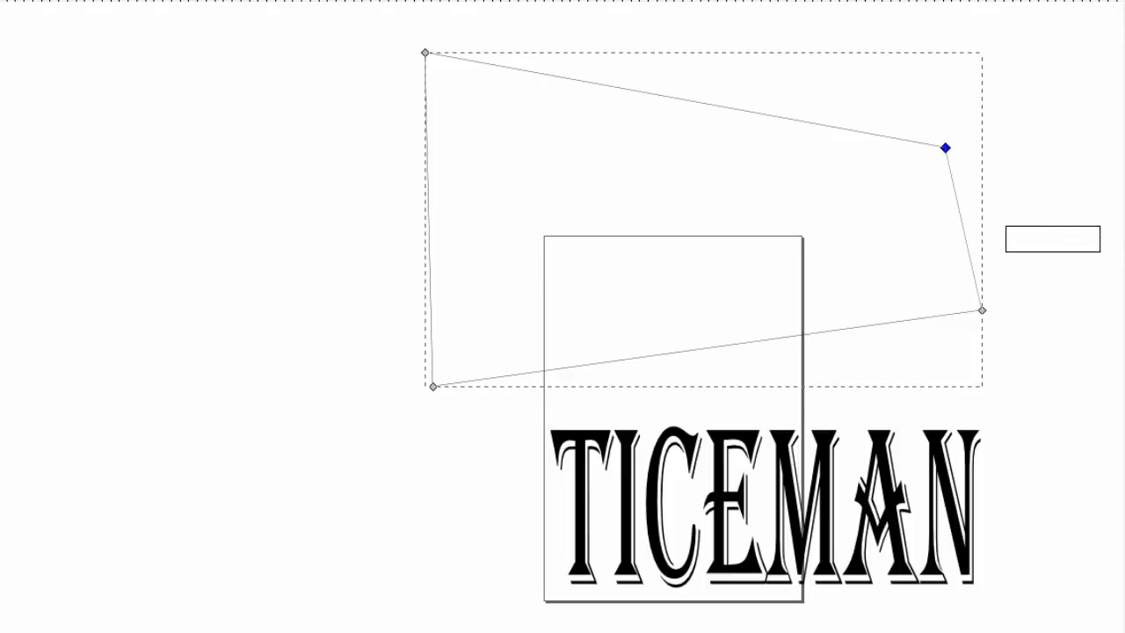
drag(945, 148, 1026, 226)
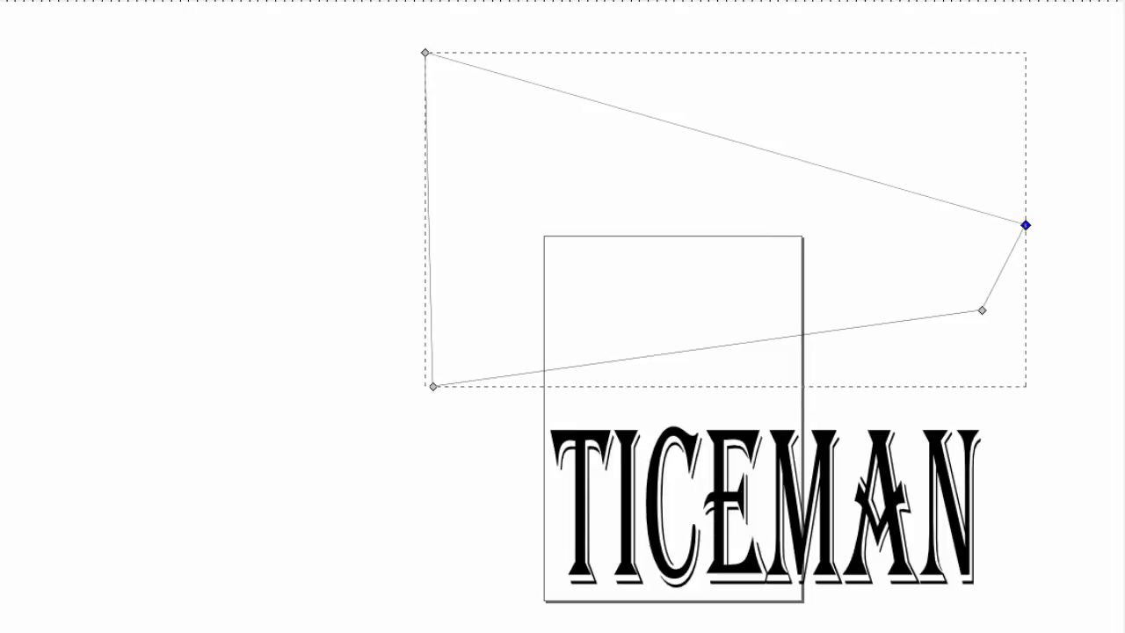
key(Escape)
key(Escape)
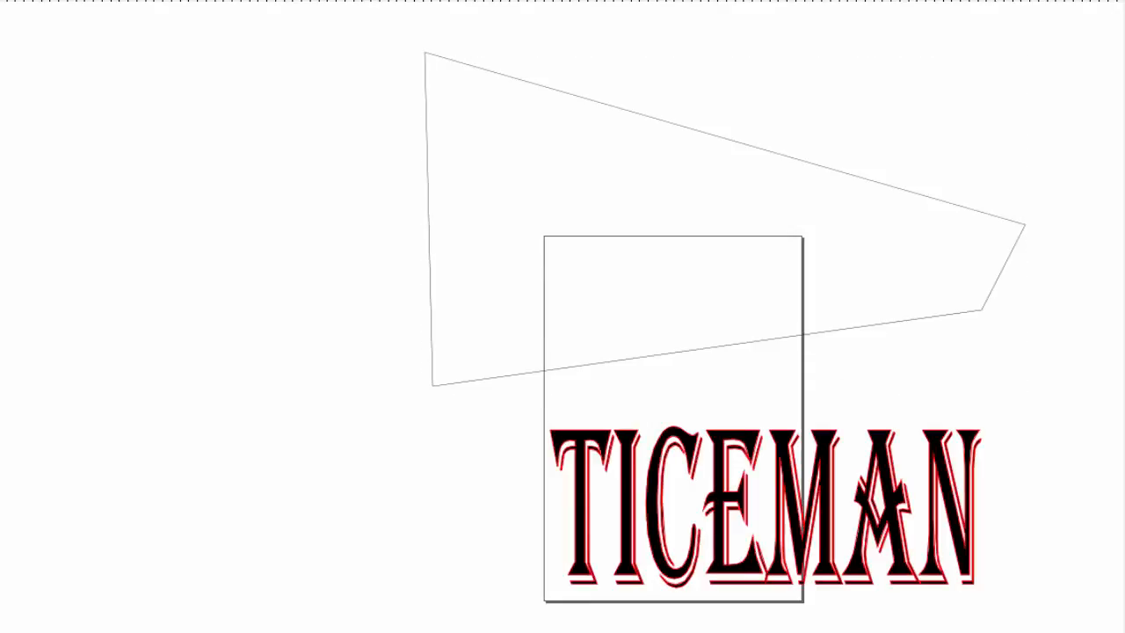
Select the text and polygon together and apply the Perspective path extension to fit the letters into the polygon
click(598, 448)
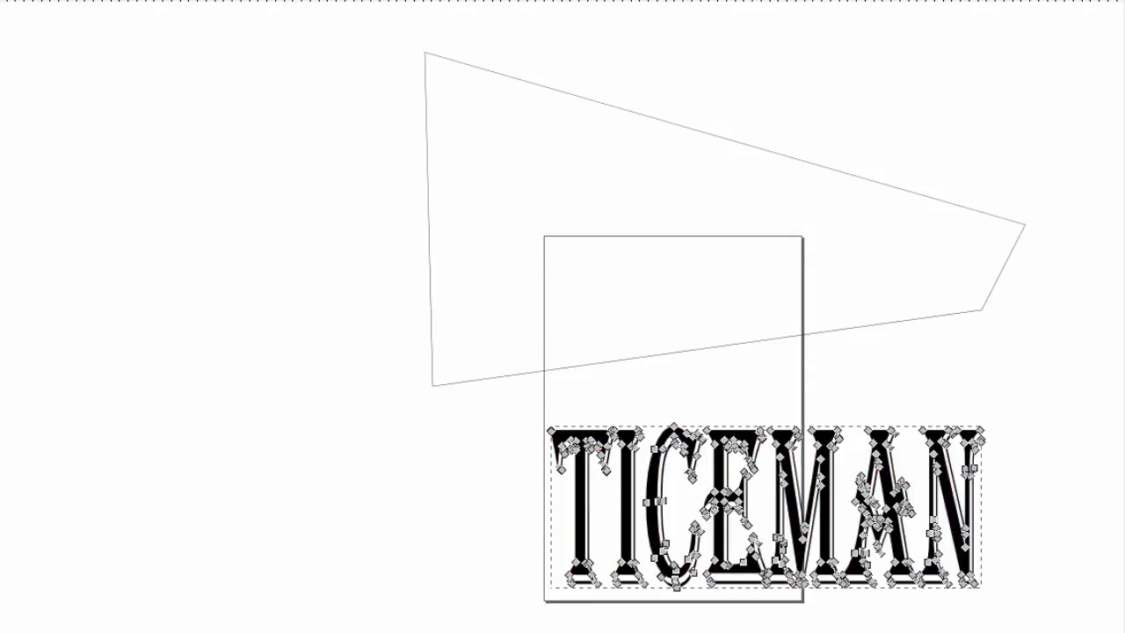
key(Escape)
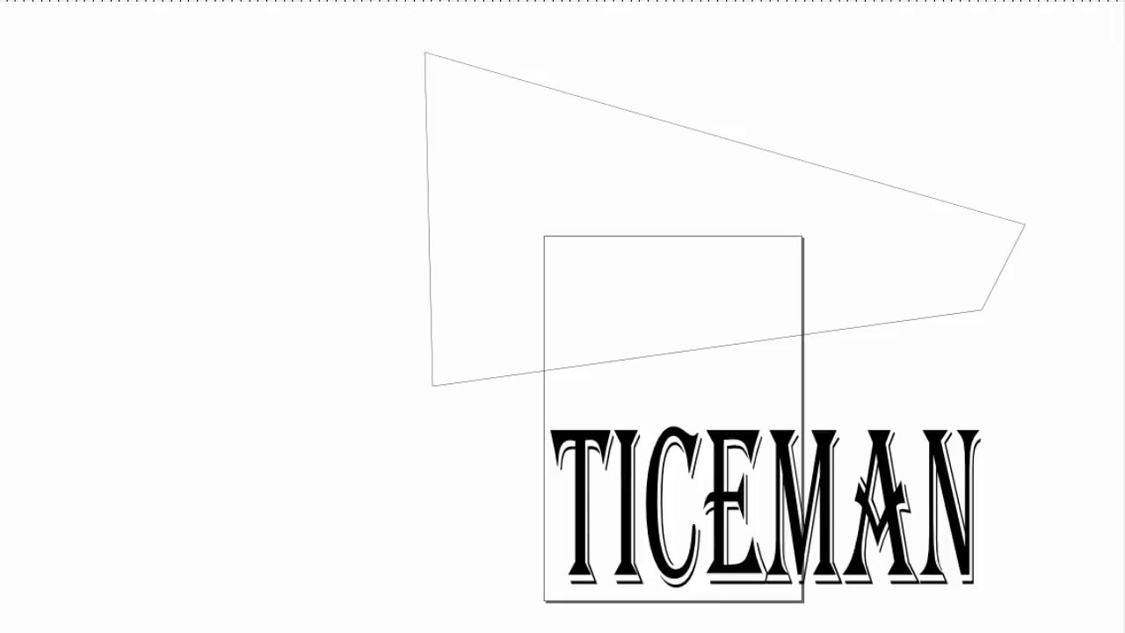
click(785, 475)
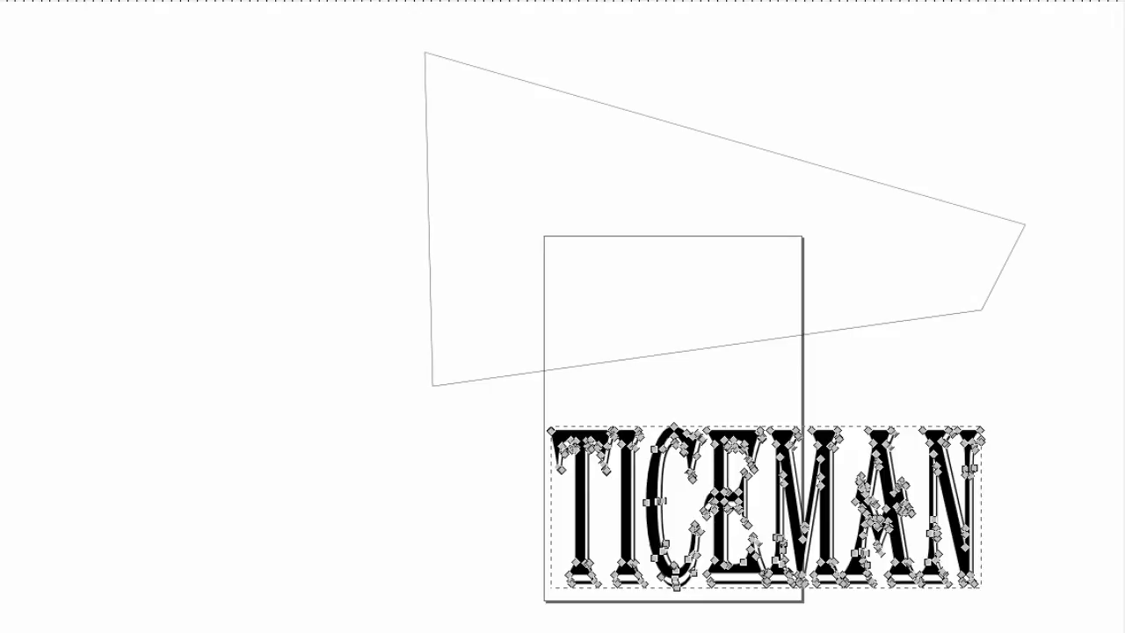
key(s)
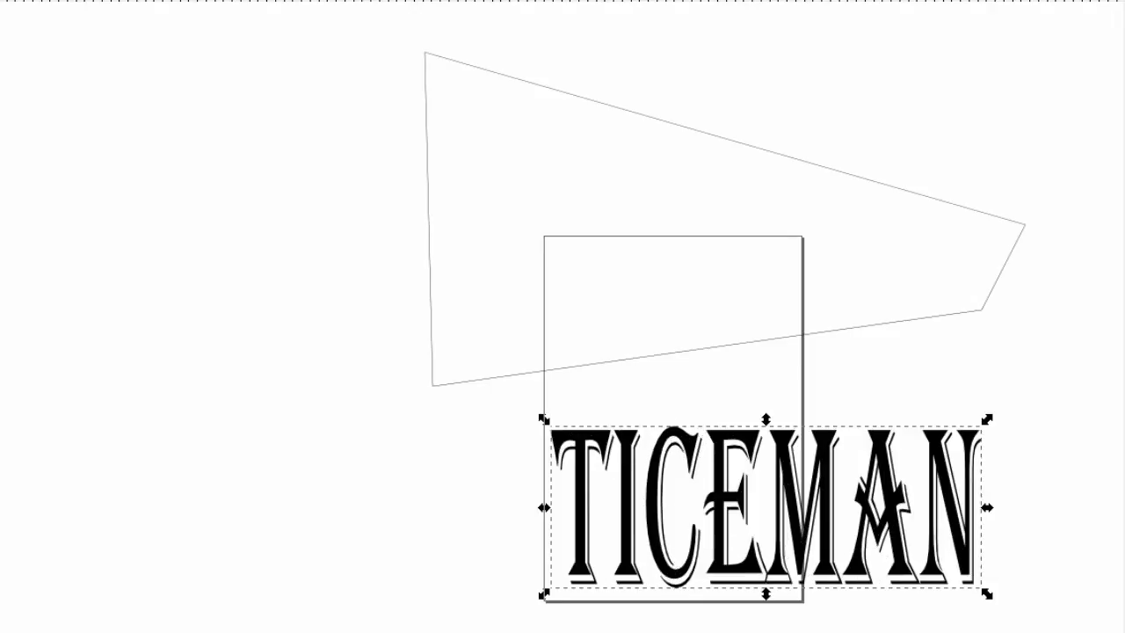
key(ctrl+a)
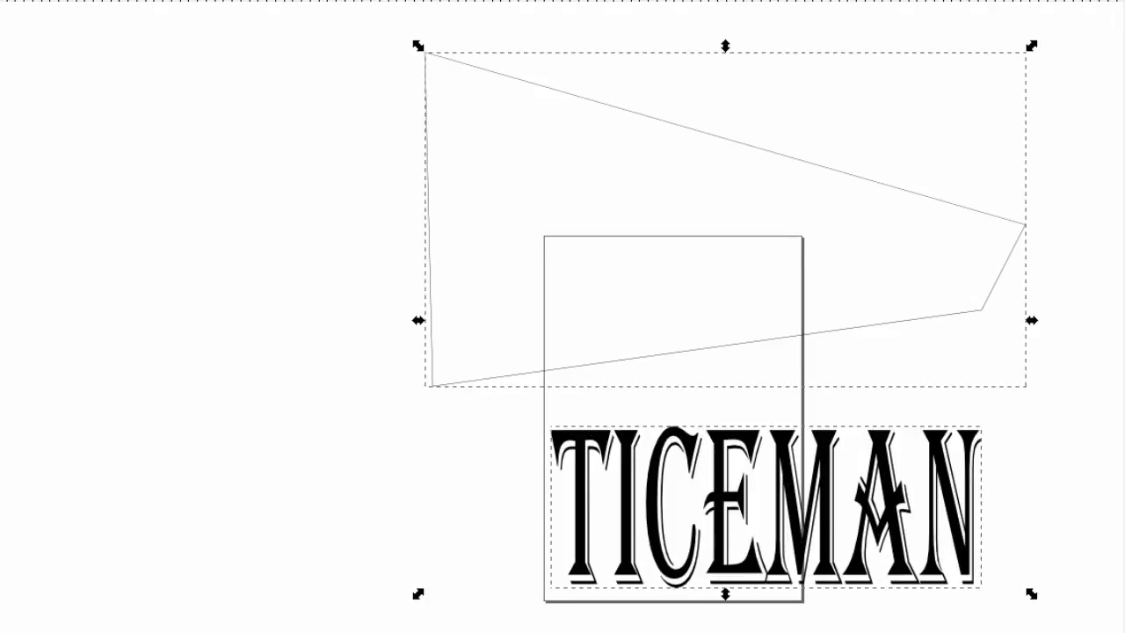
key(alt+n)
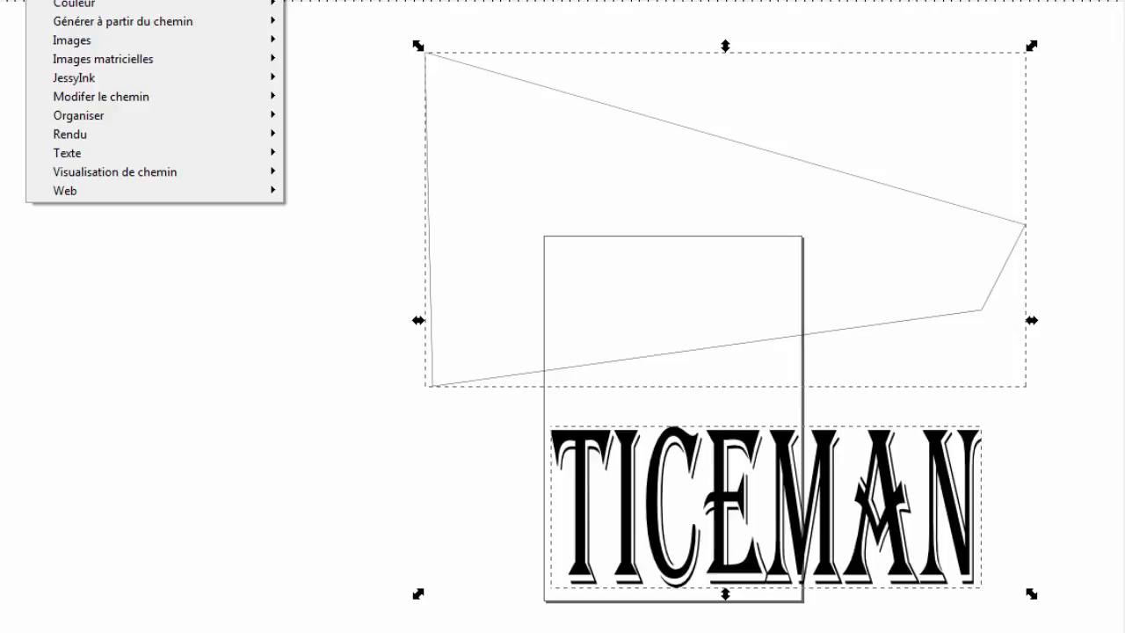
mouse_move(101, 97)
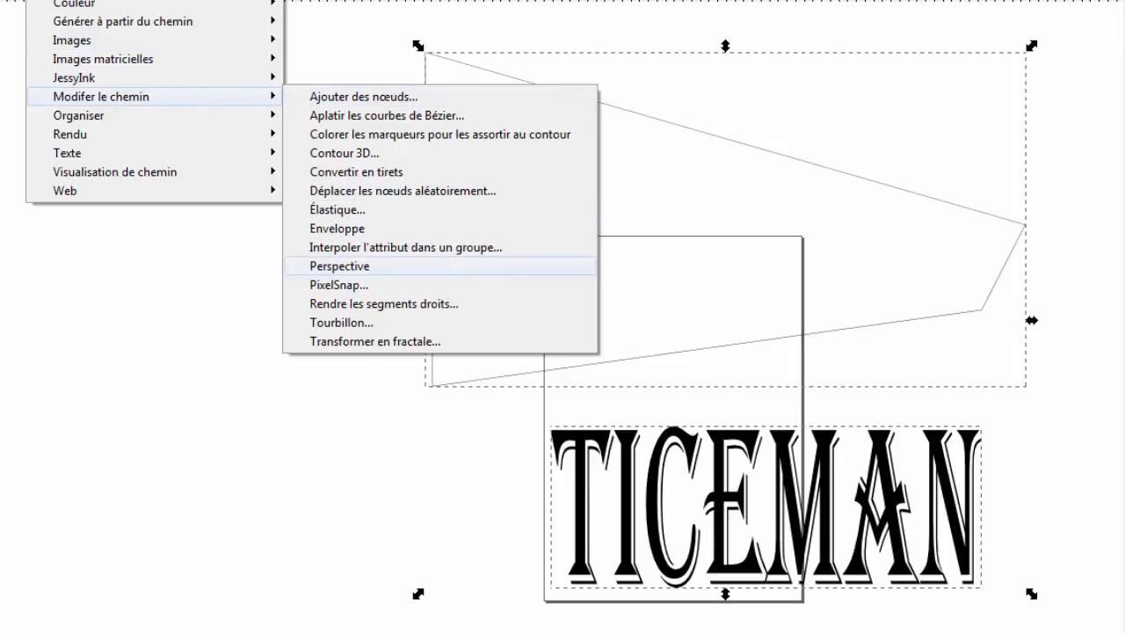
key(Return)
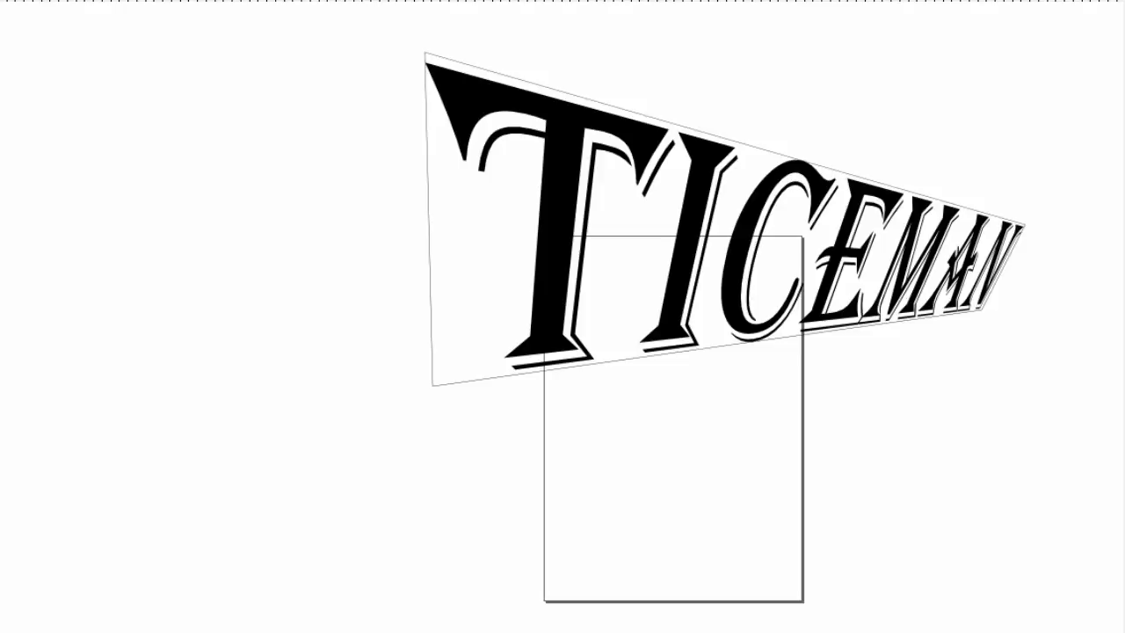
Delete the polygon outline, leaving only the distorted text
click(725, 139)
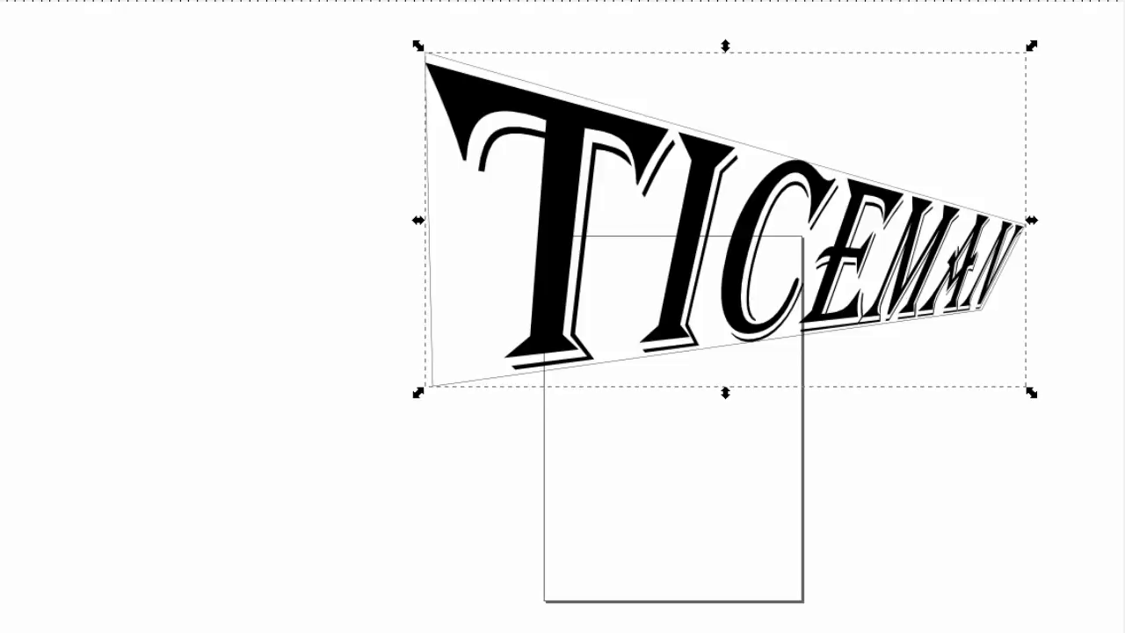
key(Delete)
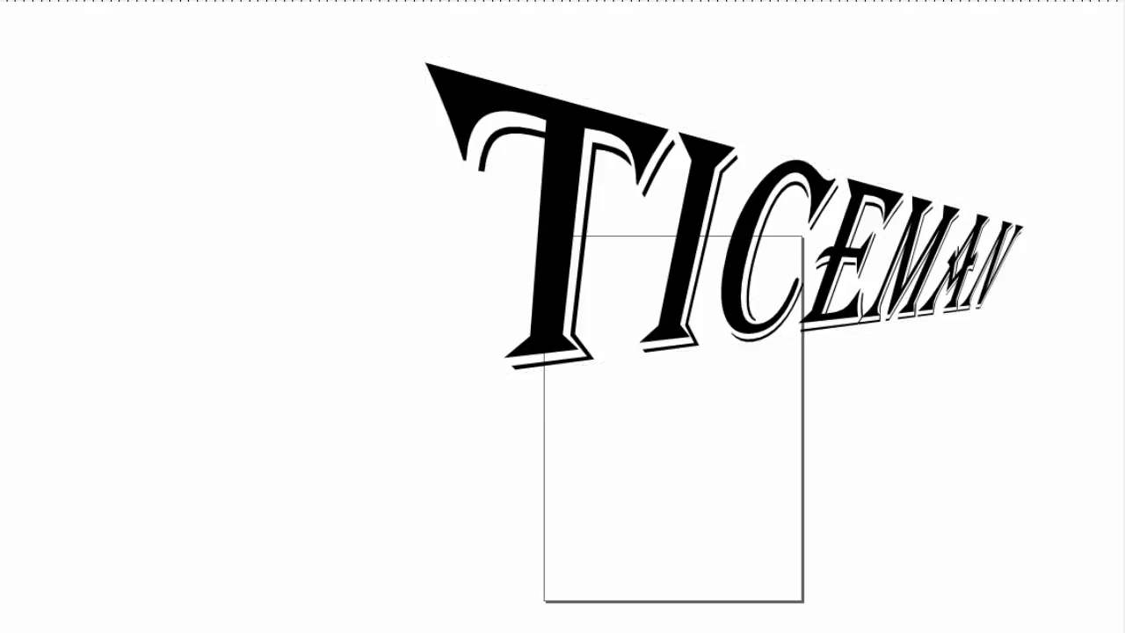